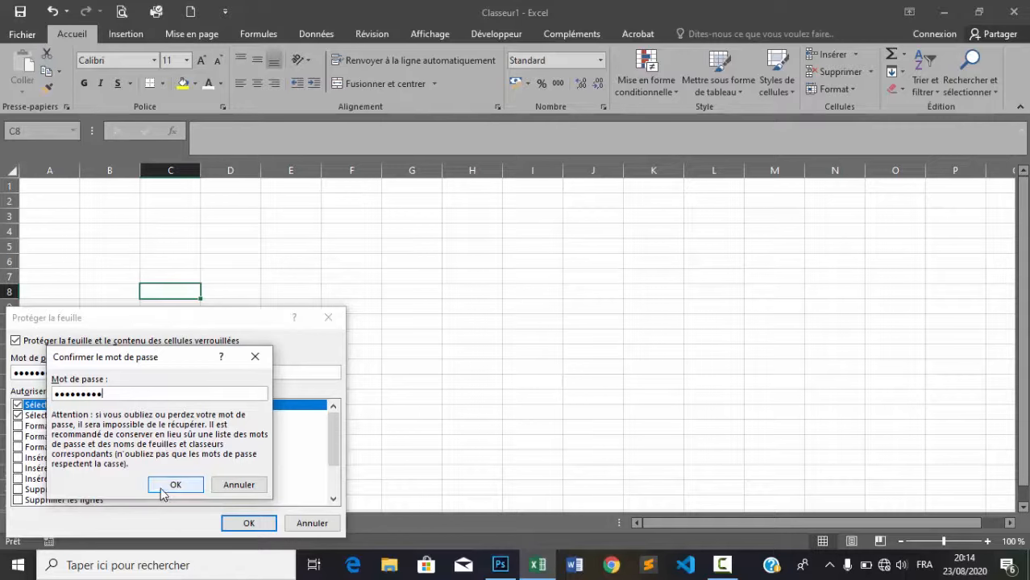
Confirm the password so the Feuil1 sheet becomes protected
{"action": "left_click", "coordinate": [175, 485]}
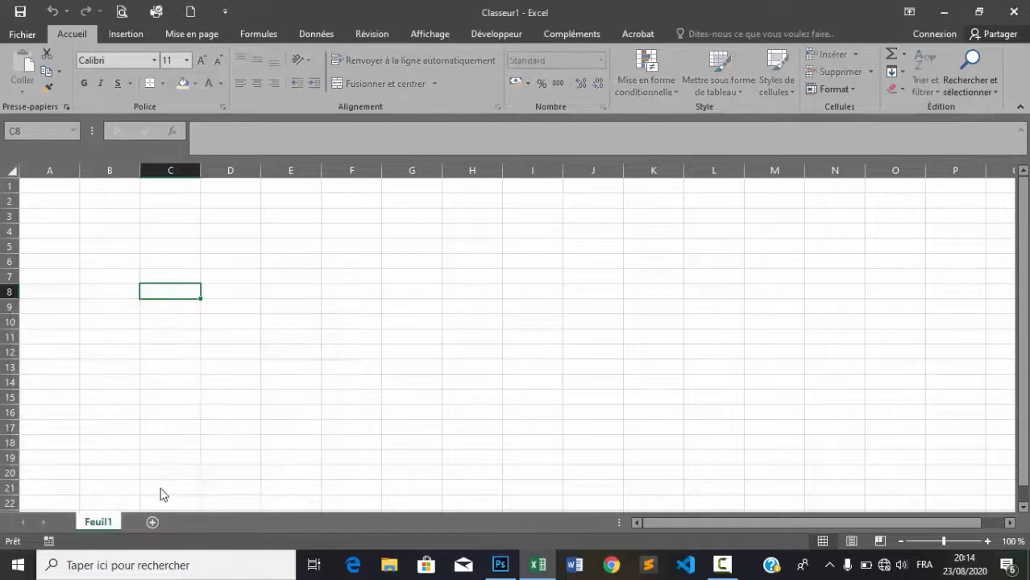
Try unprotecting Feuil1 with an incorrect password, then dismiss the invalid-password error
{"action": "right_click", "coordinate": [101, 523]}
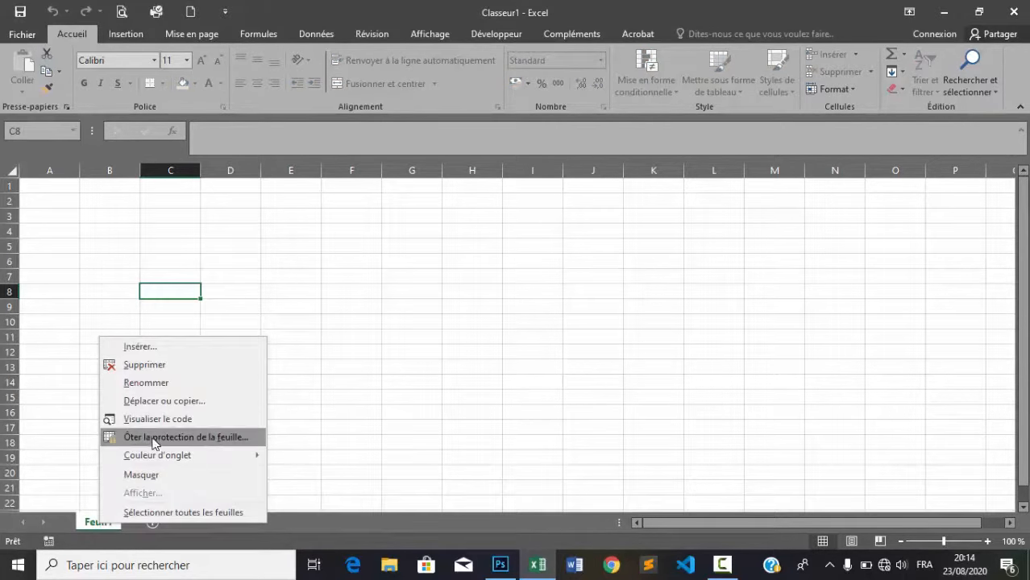
{"action": "left_click", "coordinate": [199, 439]}
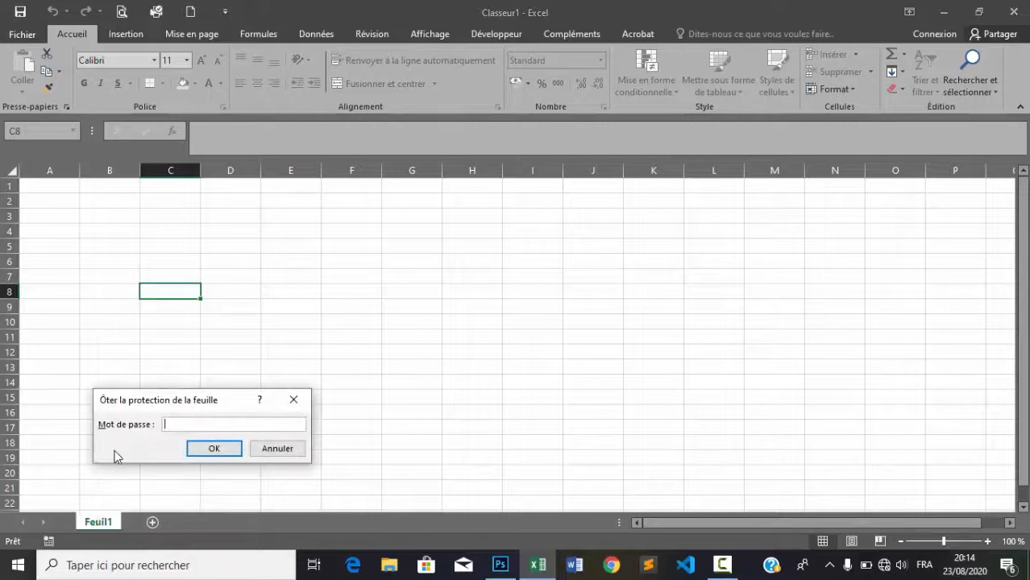
{"action": "type", "text": "1234"}
{"action": "key", "text": "Return"}
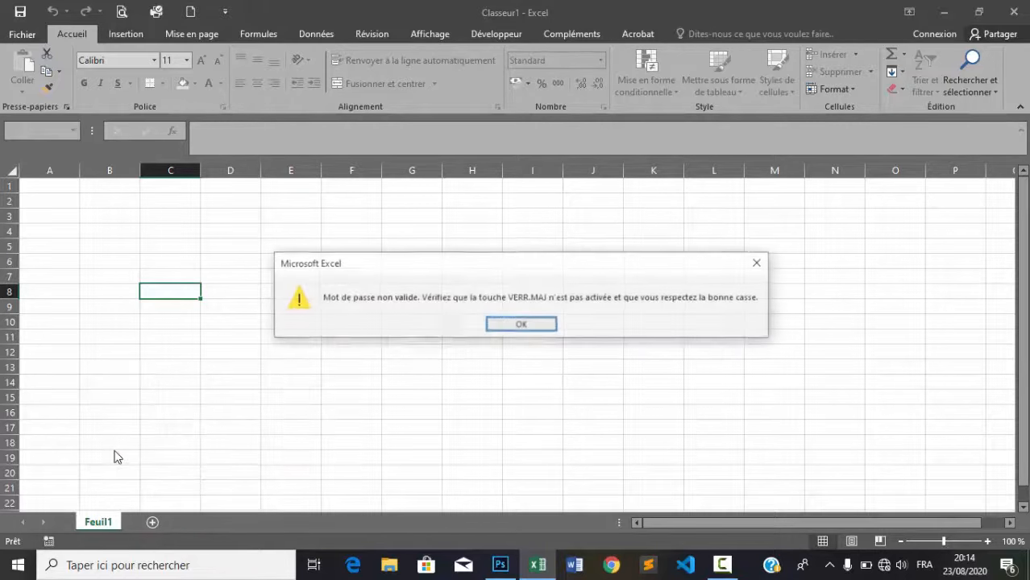
{"action": "left_click", "coordinate": [523, 324]}
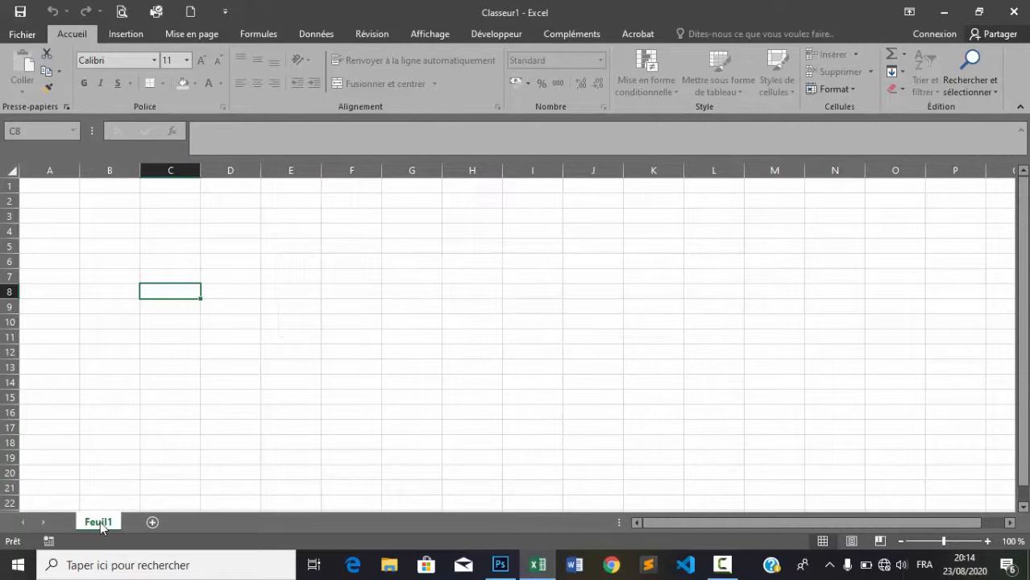
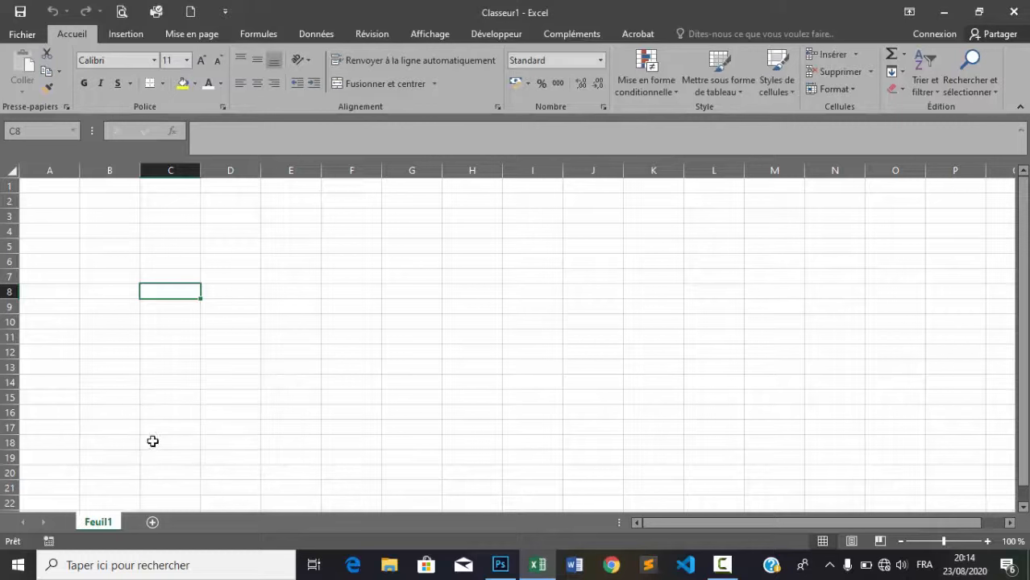
Unprotect Feuil1, test editing with a discarded entry 'jhj' in E13, and open Feuil1's tab menu
{"action": "left_click", "coordinate": [267, 364]}
{"action": "type", "text": "jhj"}
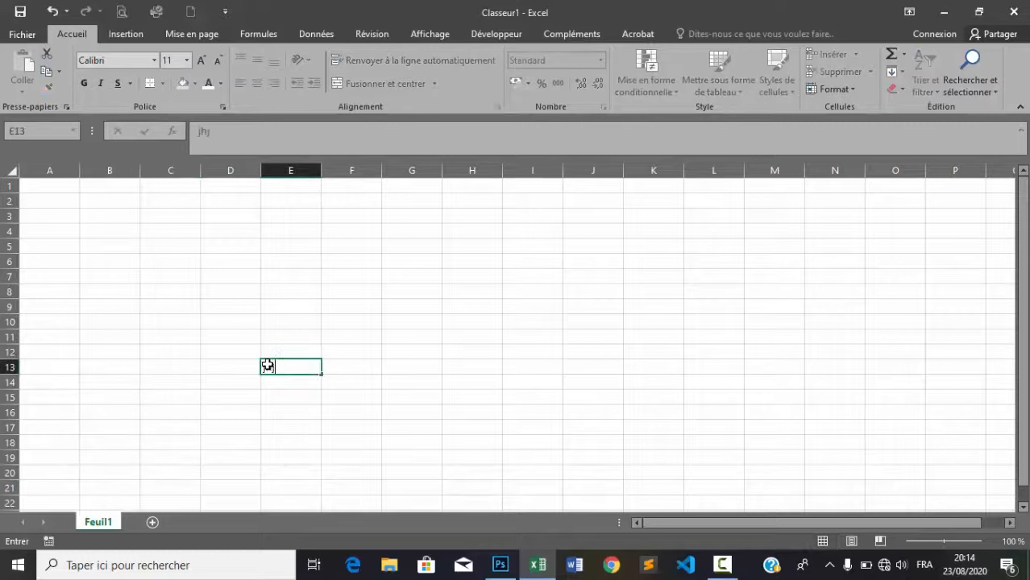
{"action": "key", "text": "BackSpace"}
{"action": "key", "text": "BackSpace"}
{"action": "key", "text": "BackSpace"}
{"action": "left_click", "coordinate": [207, 350]}
{"action": "right_click", "coordinate": [102, 524]}
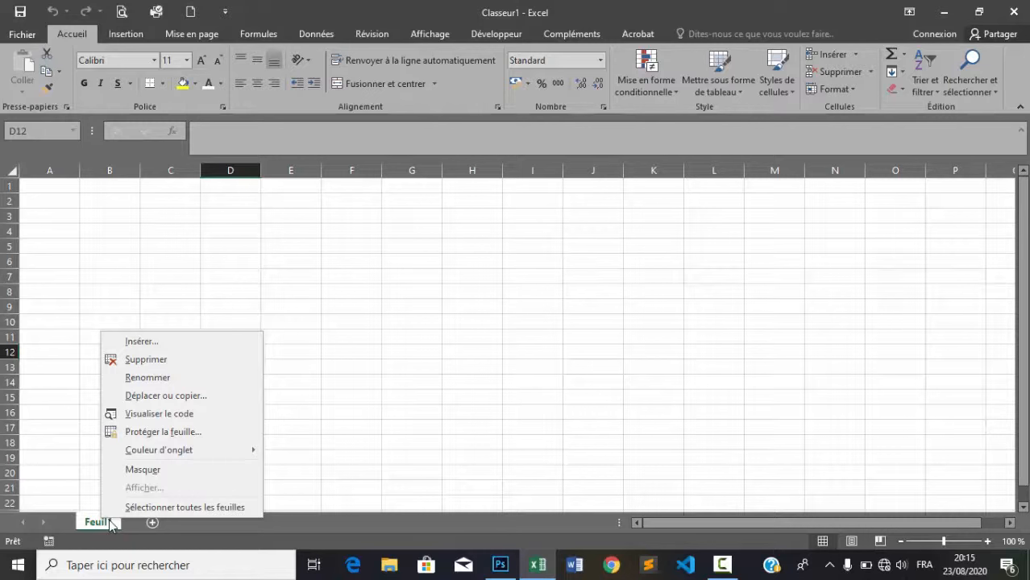
Protect Feuil1 via Protéger la feuille with a password, entered twice to confirm it
{"action": "left_click", "coordinate": [110, 525]}
{"action": "right_click", "coordinate": [88, 525]}
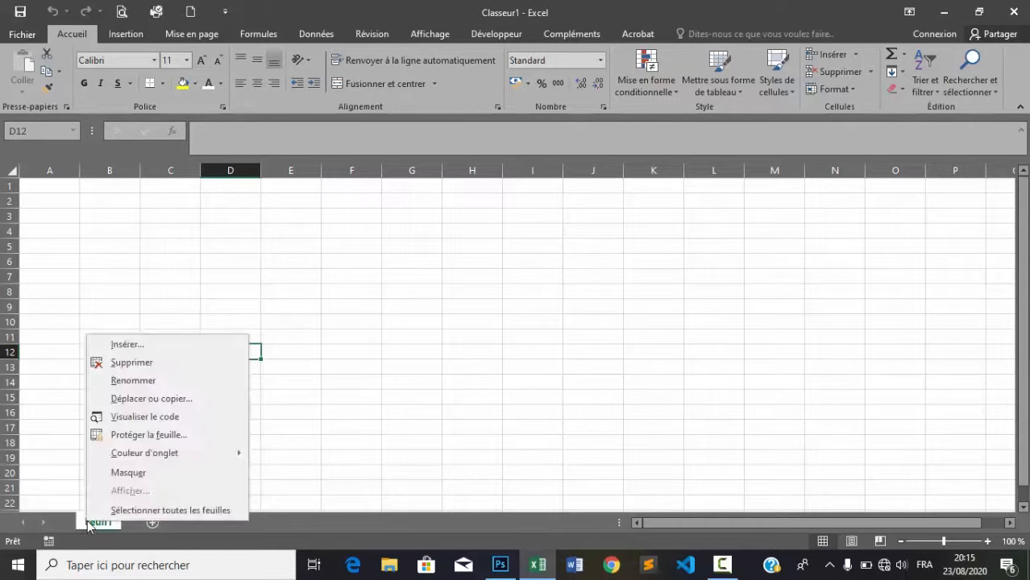
{"action": "left_click", "coordinate": [149, 434]}
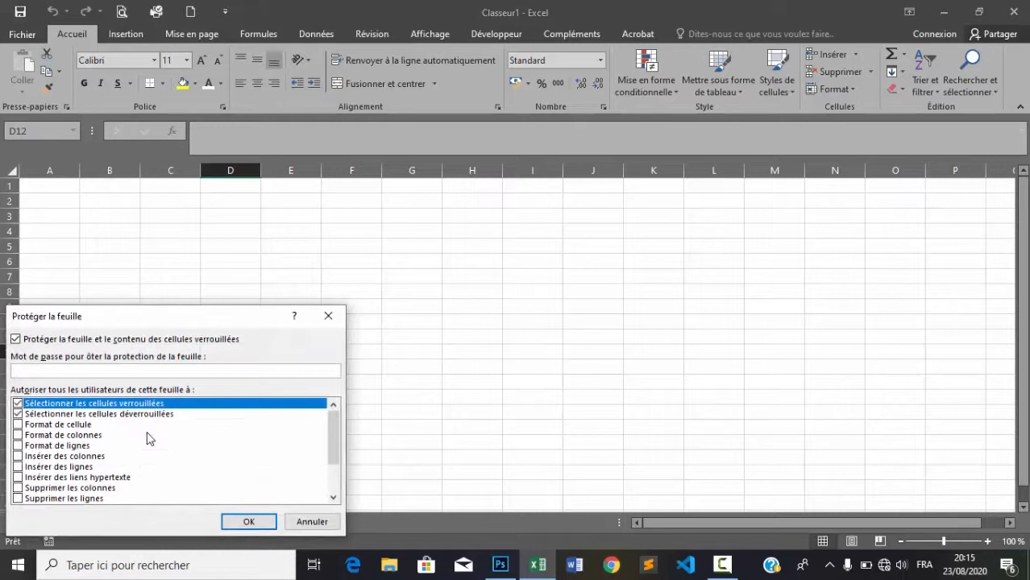
{"action": "type", "text": "*********"}
{"action": "key", "text": "Return"}
{"action": "type", "text": "**"}
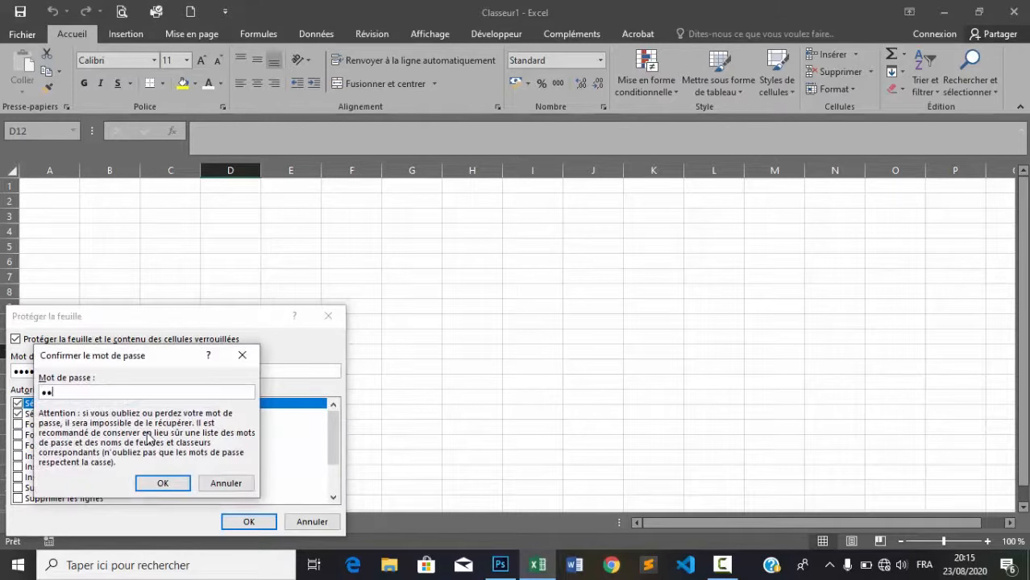
{"action": "type", "text": "*******"}
{"action": "key", "text": "Return"}
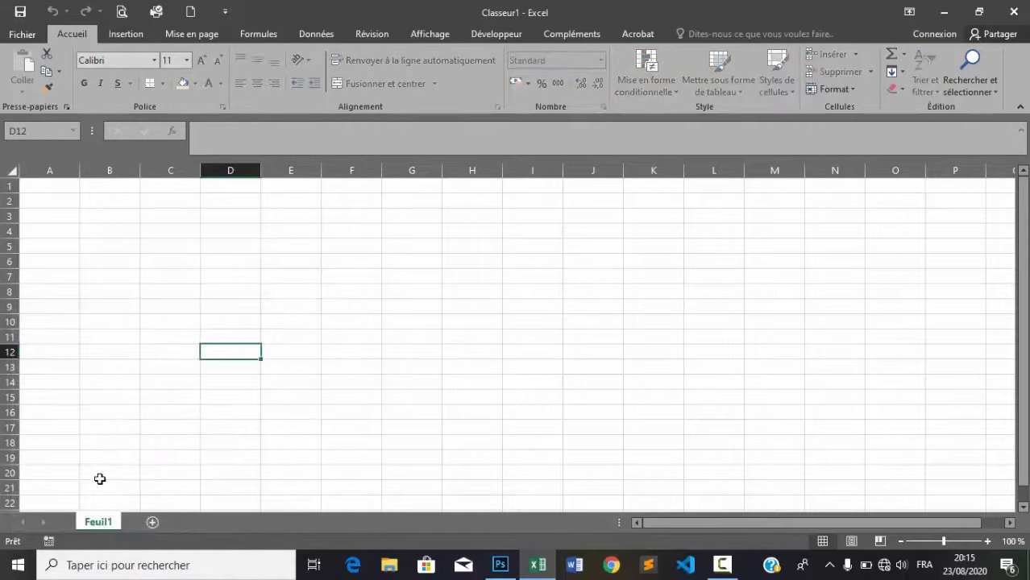
Save the workbook with Enregistrer sous as test.xlsx in Documents\TUTO1
{"action": "left_click", "coordinate": [27, 37]}
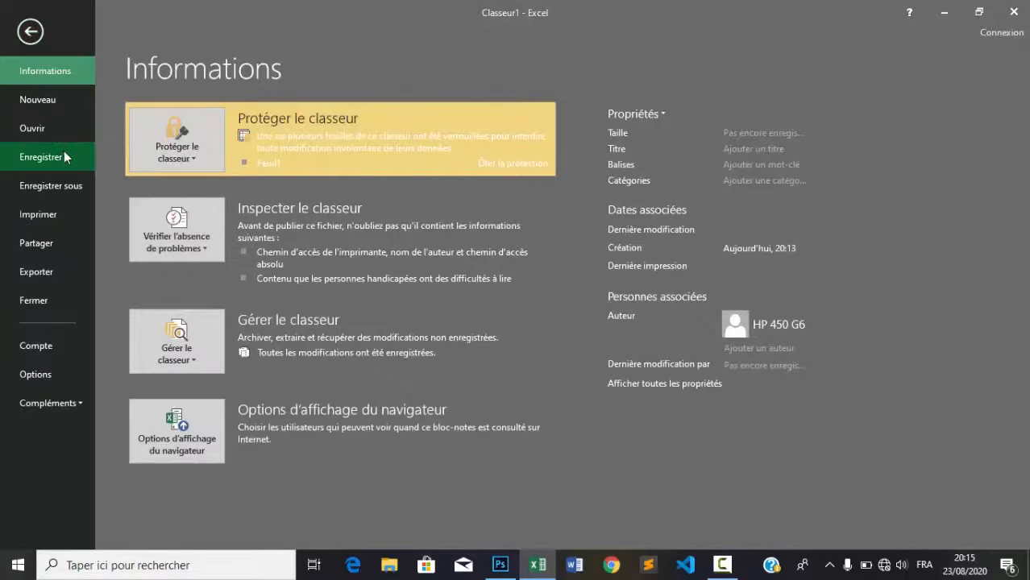
{"action": "left_click", "coordinate": [53, 184]}
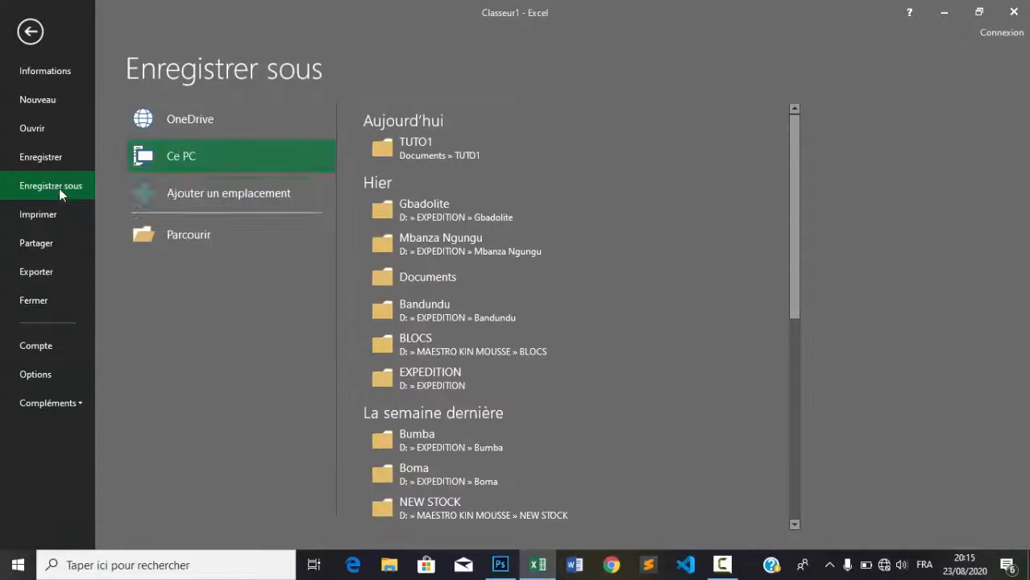
{"action": "left_click", "coordinate": [187, 231]}
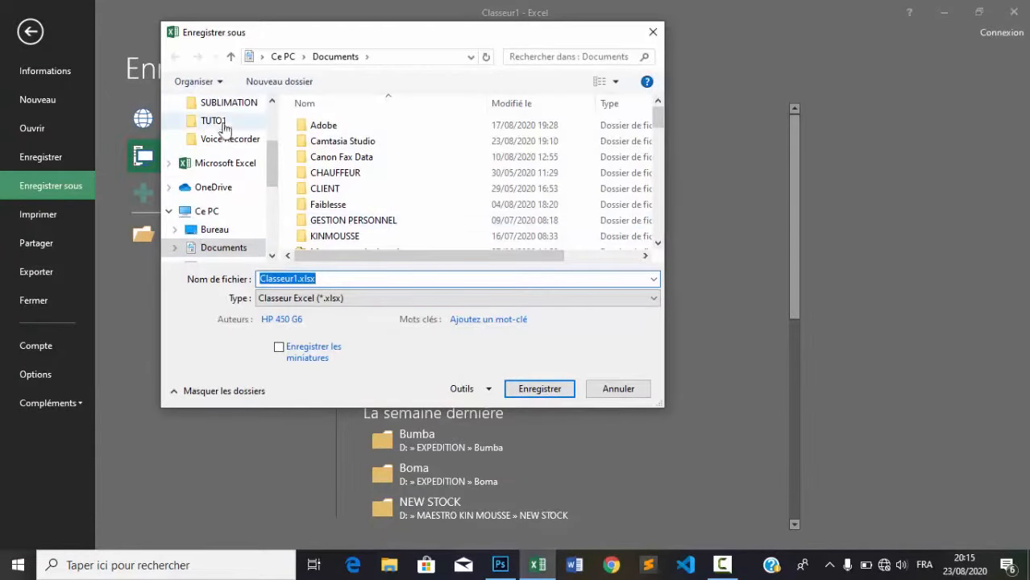
{"action": "left_click", "coordinate": [216, 121]}
{"action": "left_click", "coordinate": [320, 277]}
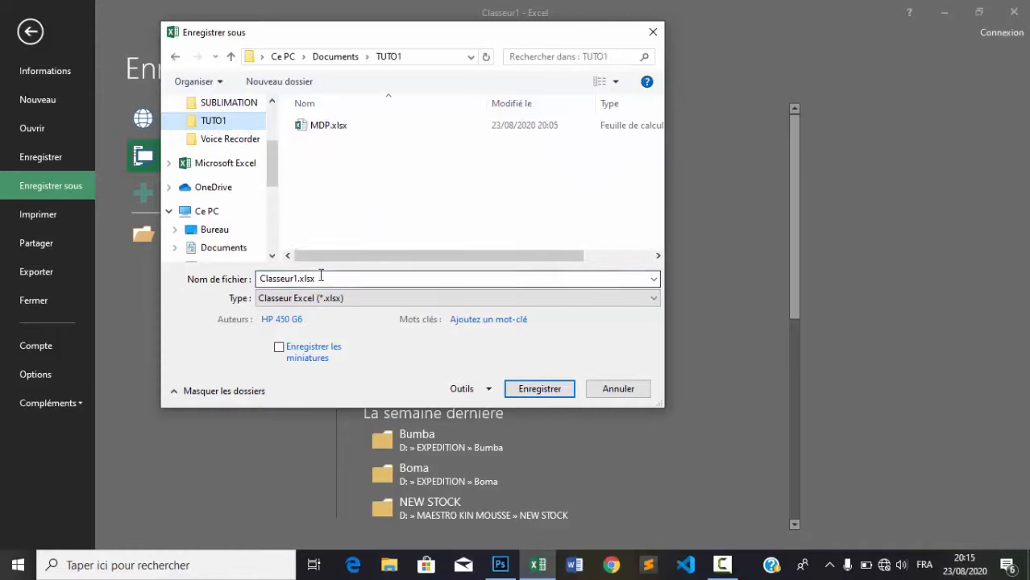
{"action": "double_click", "coordinate": [320, 283]}
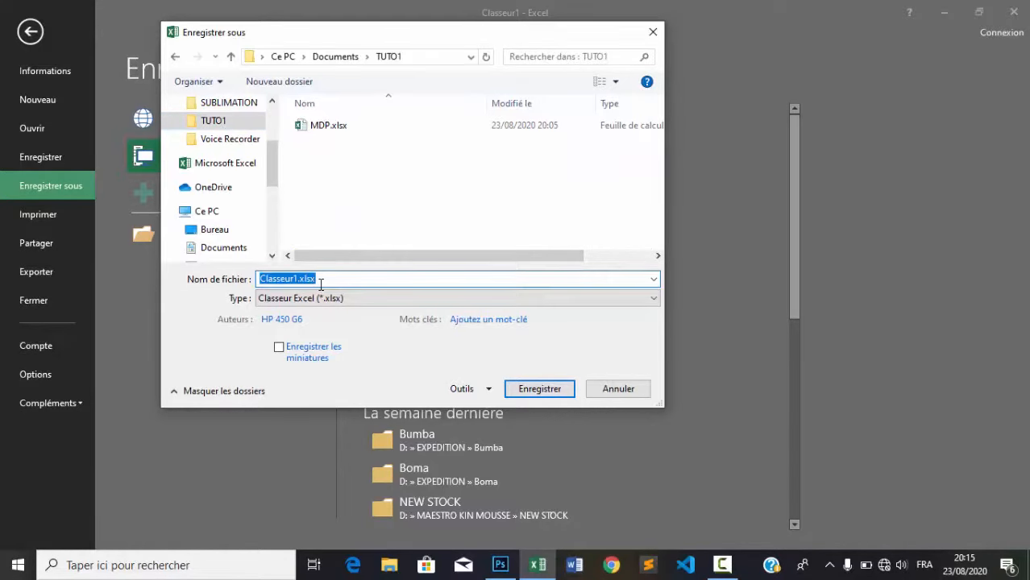
{"action": "type", "text": "test"}
{"action": "left_click", "coordinate": [540, 389]}
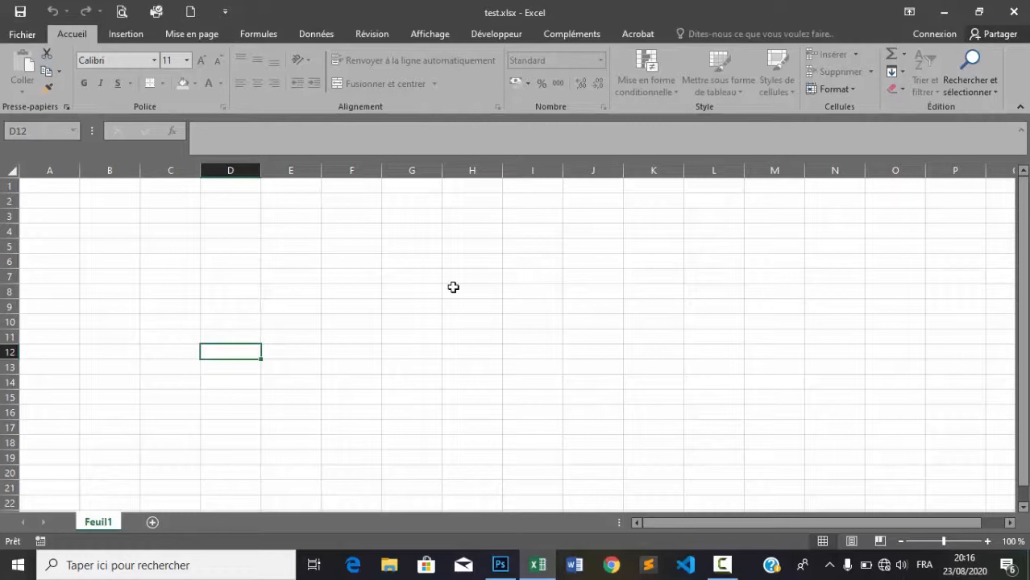
Start Ôter la protection de la feuille on Feuil1, cancel its password prompt, and close Excel
{"action": "right_click", "coordinate": [104, 522]}
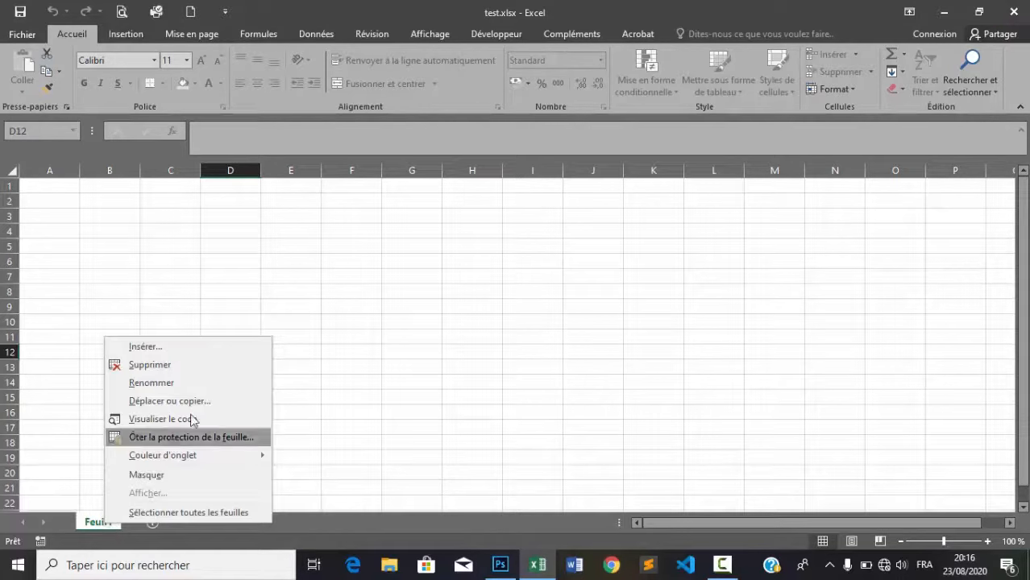
{"action": "left_click", "coordinate": [180, 436]}
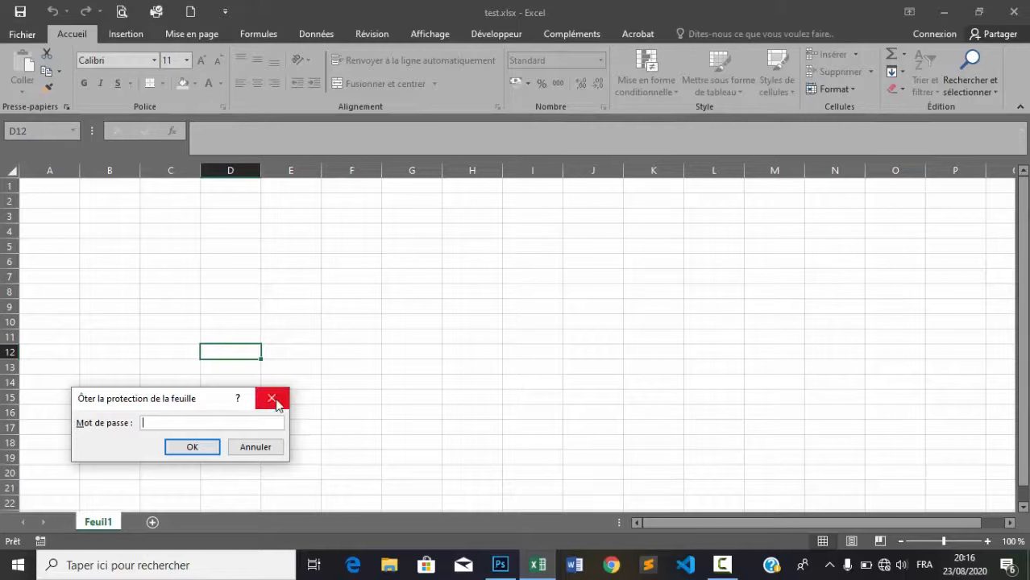
{"action": "left_click", "coordinate": [274, 401]}
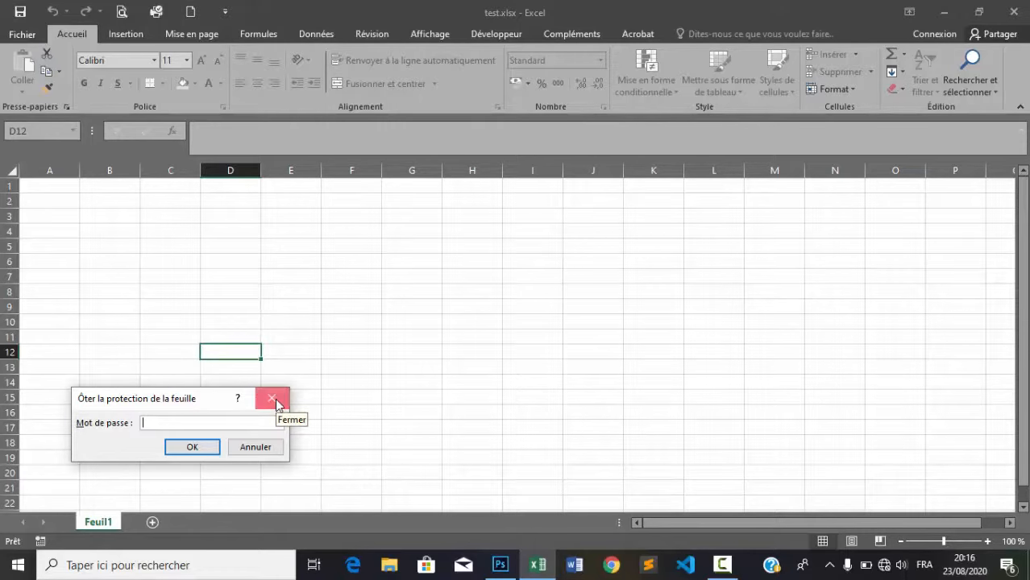
{"action": "left_click", "coordinate": [1014, 12]}
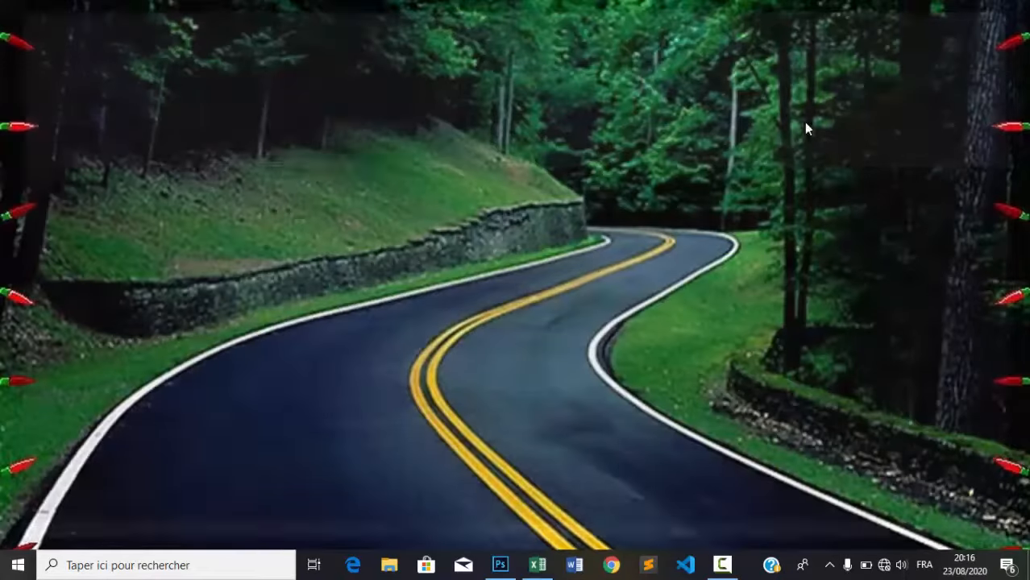
In File Explorer's TUTO1 folder, delete MDP.xlsx and reopen test.xlsx in Excel
{"action": "left_click", "coordinate": [390, 567]}
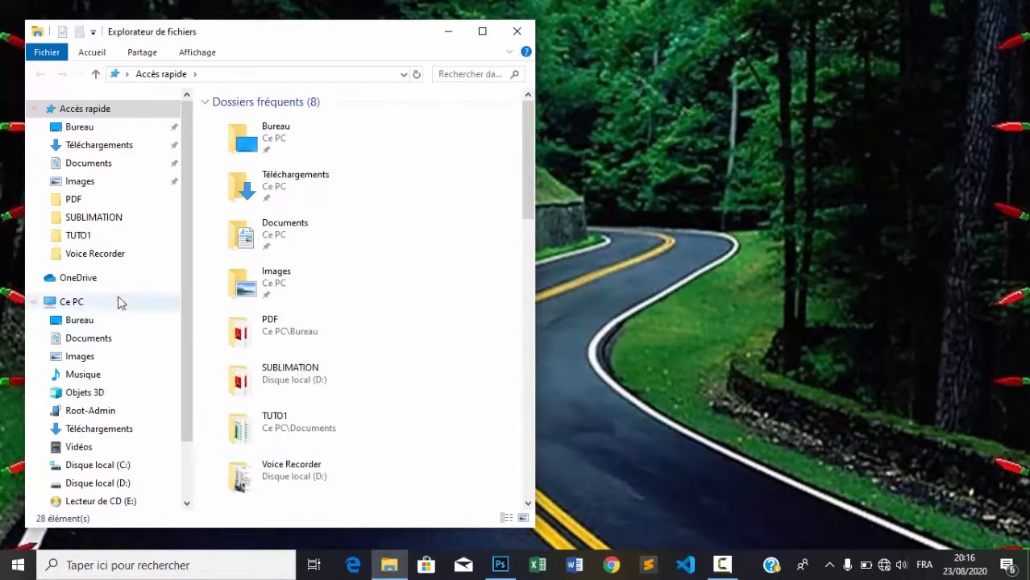
{"action": "left_click", "coordinate": [78, 234]}
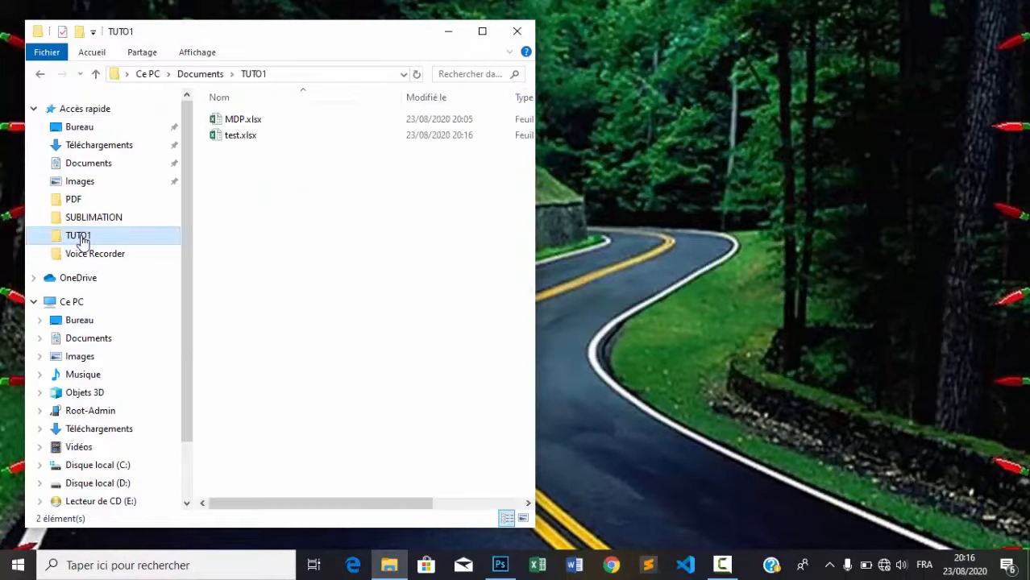
{"action": "left_click", "coordinate": [237, 139]}
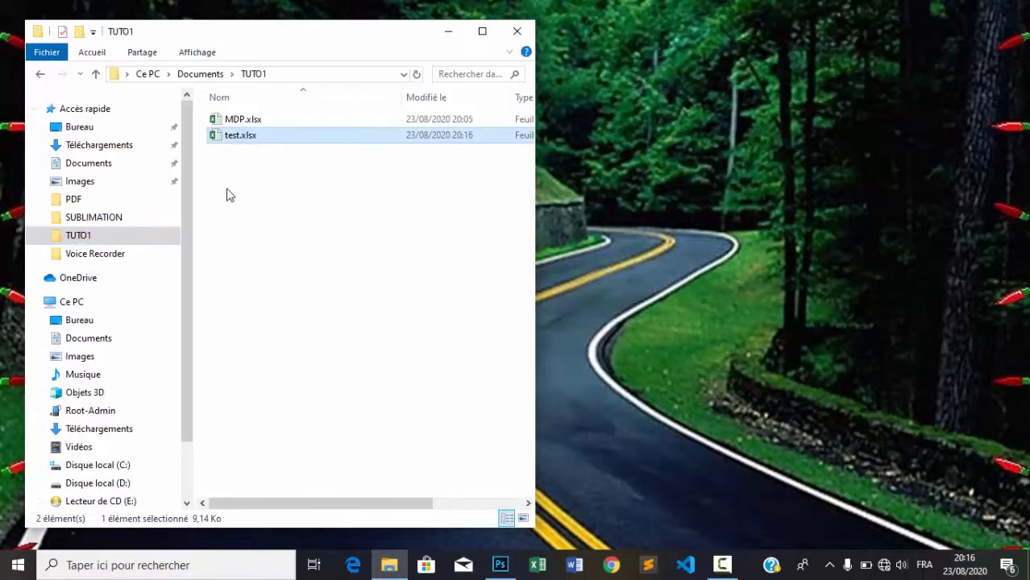
{"action": "left_click", "coordinate": [256, 124]}
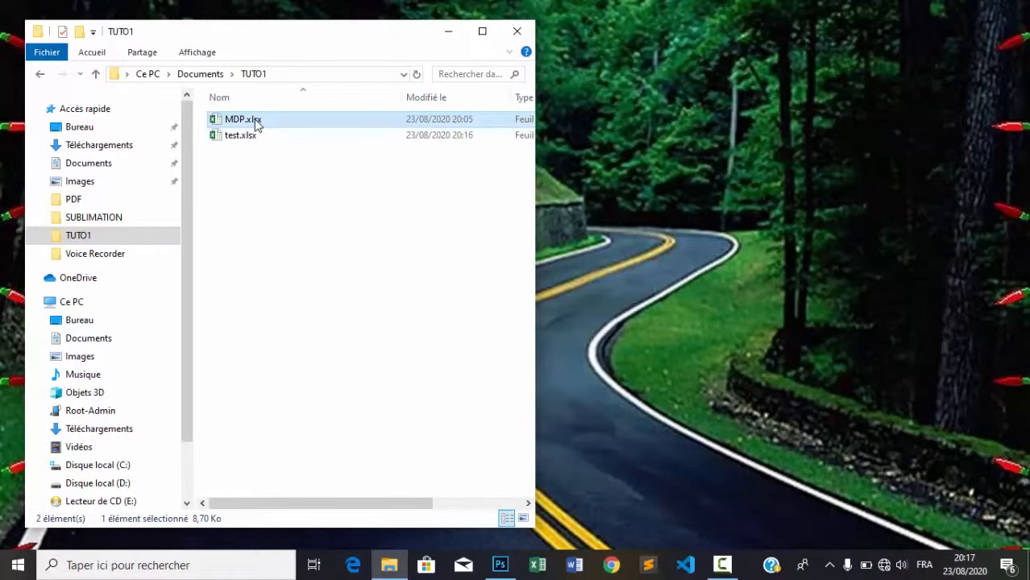
{"action": "key", "text": "Delete"}
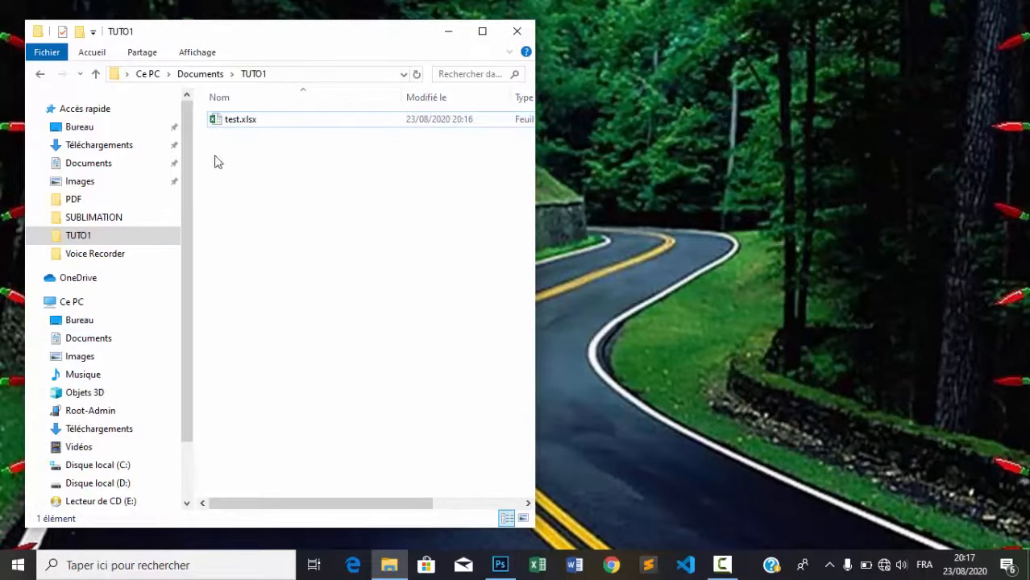
{"action": "left_click", "coordinate": [222, 126]}
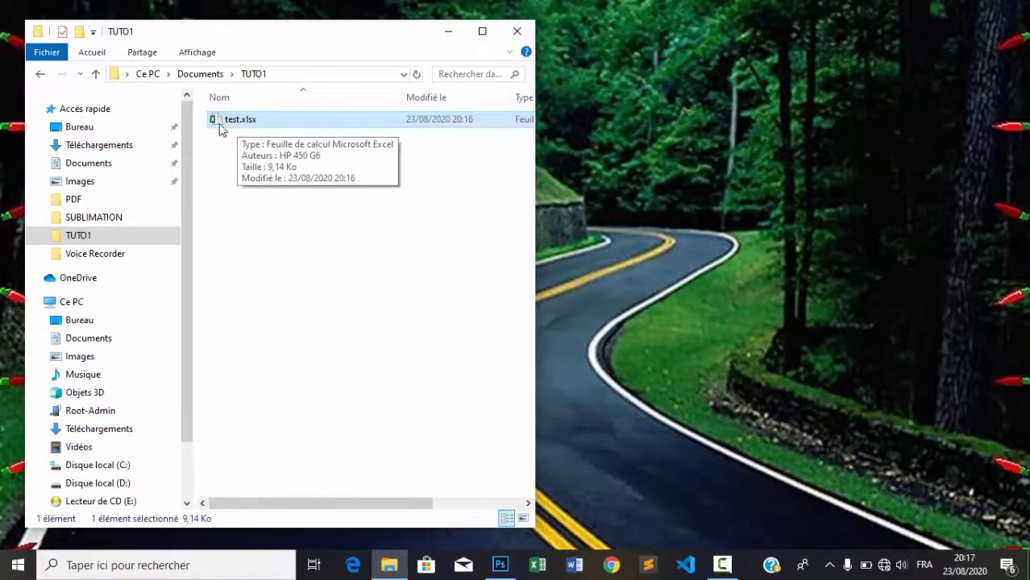
{"action": "double_click", "coordinate": [219, 123]}
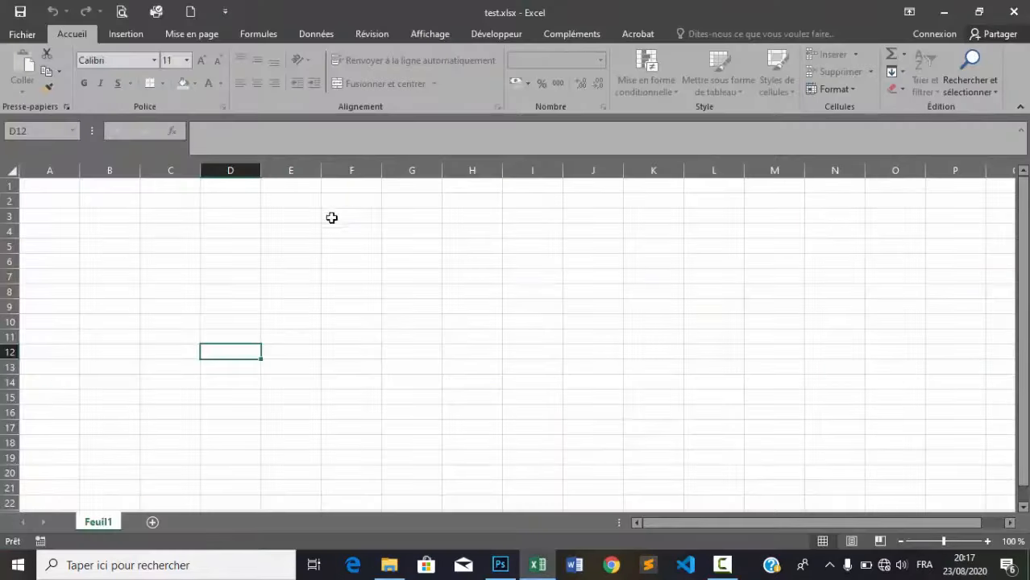
{"action": "right_click", "coordinate": [97, 523]}
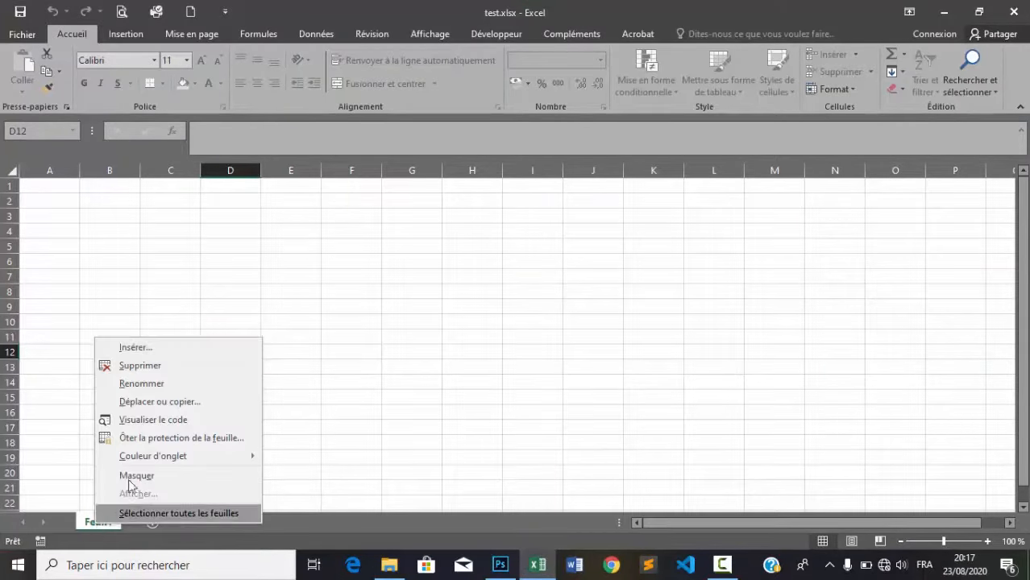
{"action": "left_click", "coordinate": [160, 441]}
{"action": "type", "text": "******"}
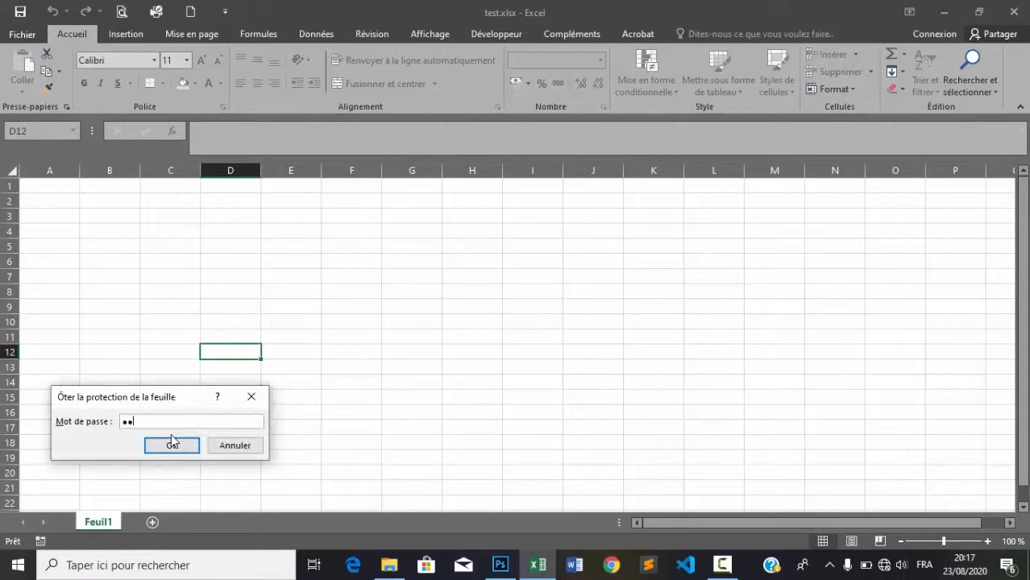
{"action": "left_click", "coordinate": [173, 446]}
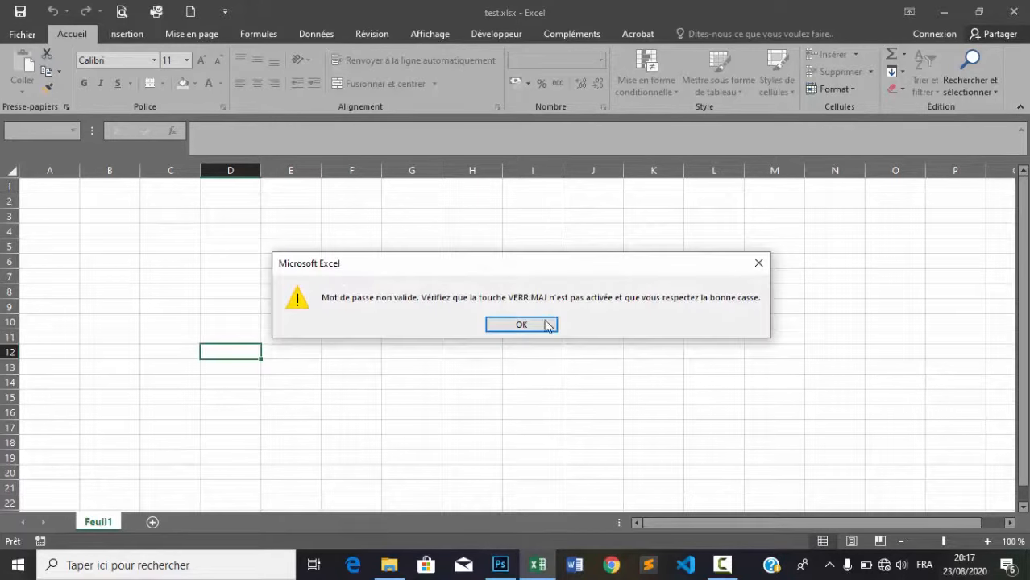
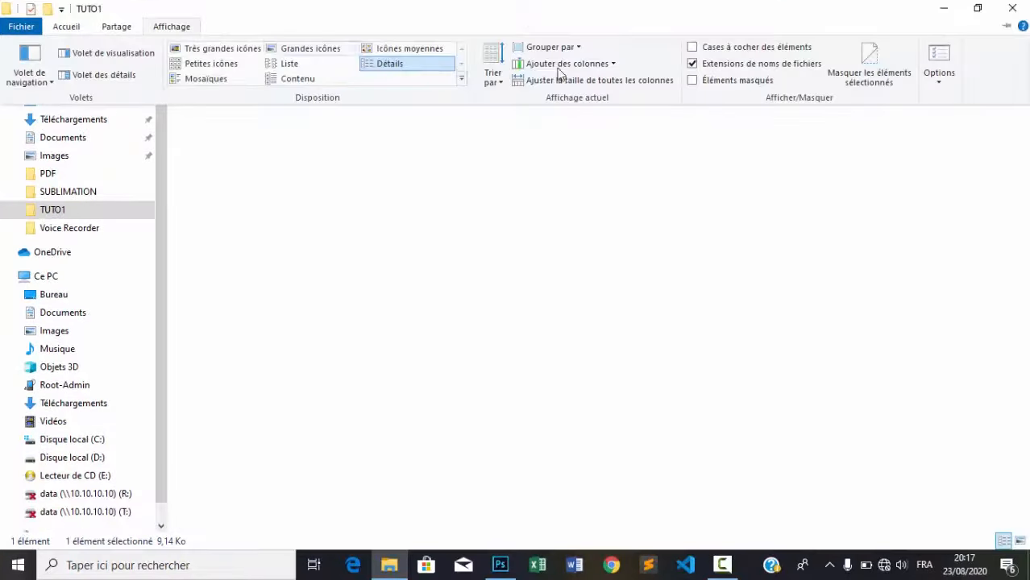
Turn on 'Extensions de noms de fichiers' in the Affichage tab so test.xlsx shows its extension
{"action": "left_click", "coordinate": [699, 65]}
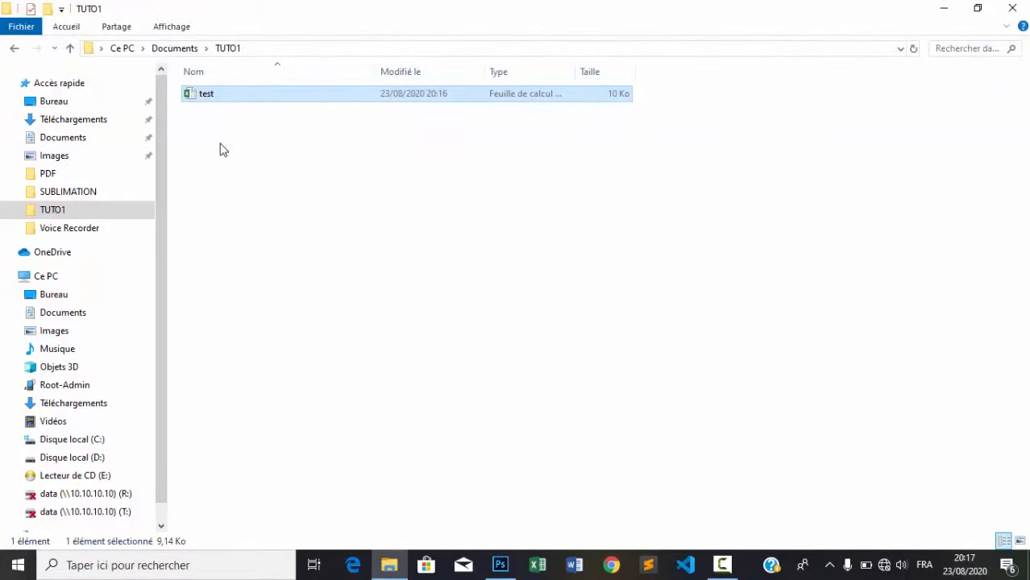
{"action": "left_click", "coordinate": [172, 26]}
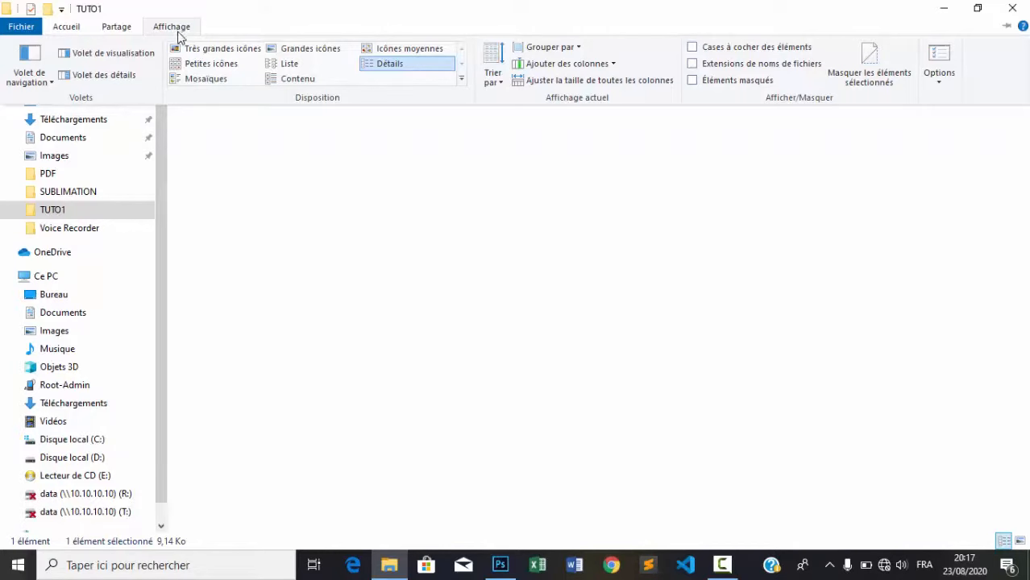
{"action": "left_click", "coordinate": [692, 64]}
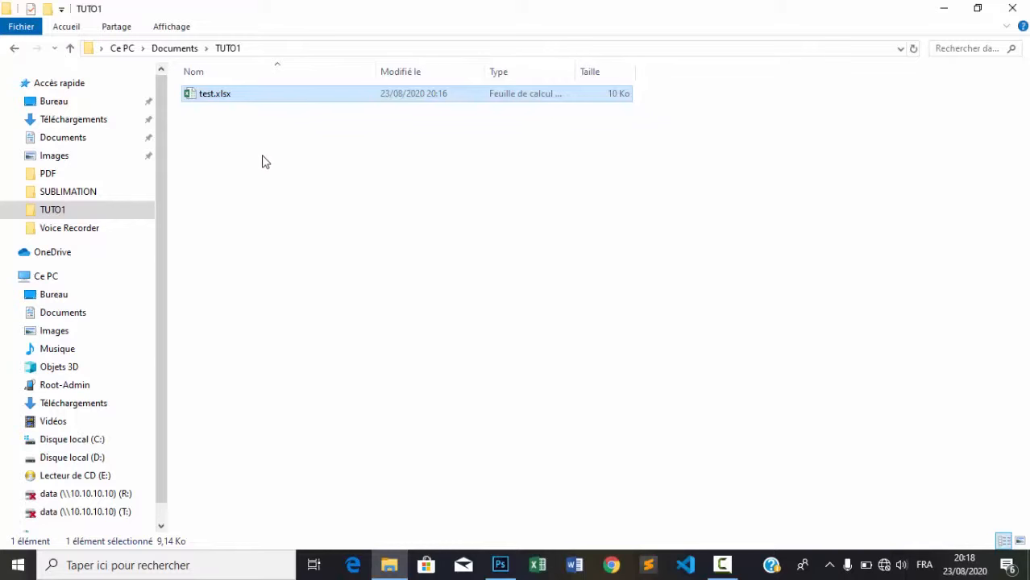
Rename test.xlsx to test.rar and confirm the extension-change warning with Oui
{"action": "left_click", "coordinate": [232, 97]}
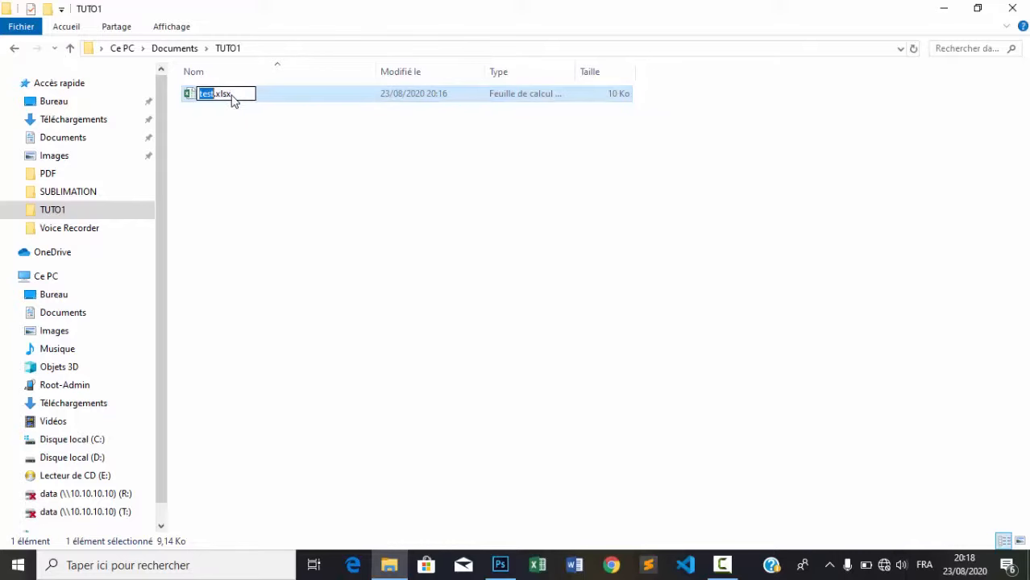
{"action": "left_click", "coordinate": [235, 95]}
{"action": "key", "text": "BackSpace"}
{"action": "key", "text": "BackSpace"}
{"action": "key", "text": "BackSpace"}
{"action": "type", "text": "rar"}
{"action": "key", "text": "Return"}
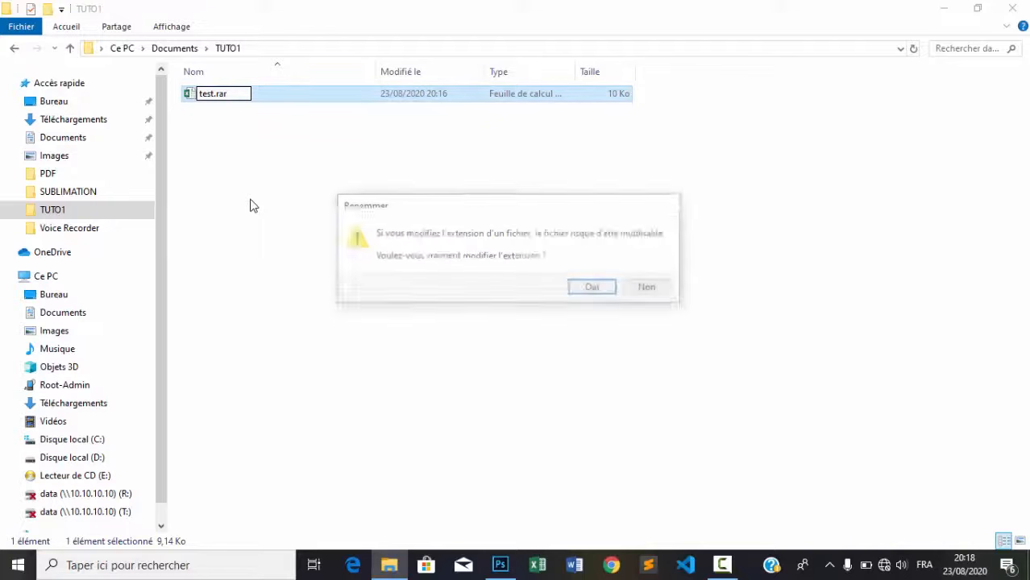
{"action": "left_click", "coordinate": [593, 288]}
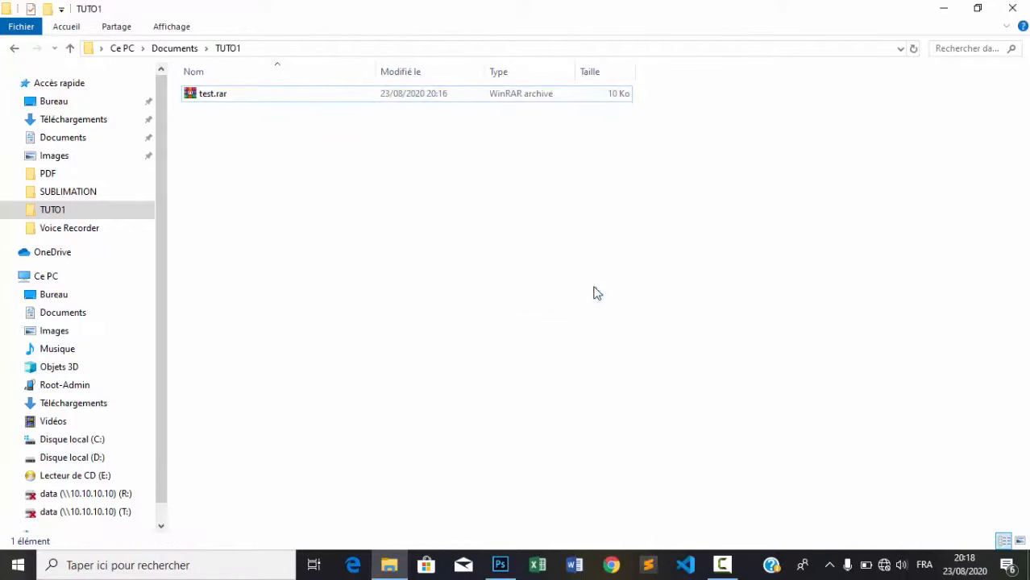
Open test.rar in WinRAR and dismiss the license reminder
{"action": "double_click", "coordinate": [196, 98]}
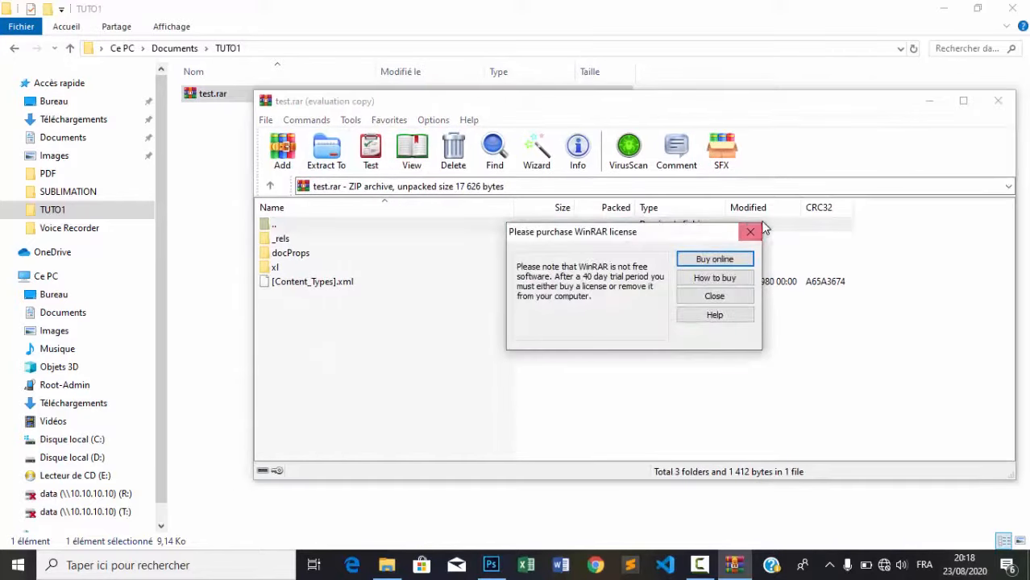
{"action": "left_click", "coordinate": [748, 232]}
{"action": "double_click", "coordinate": [537, 101]}
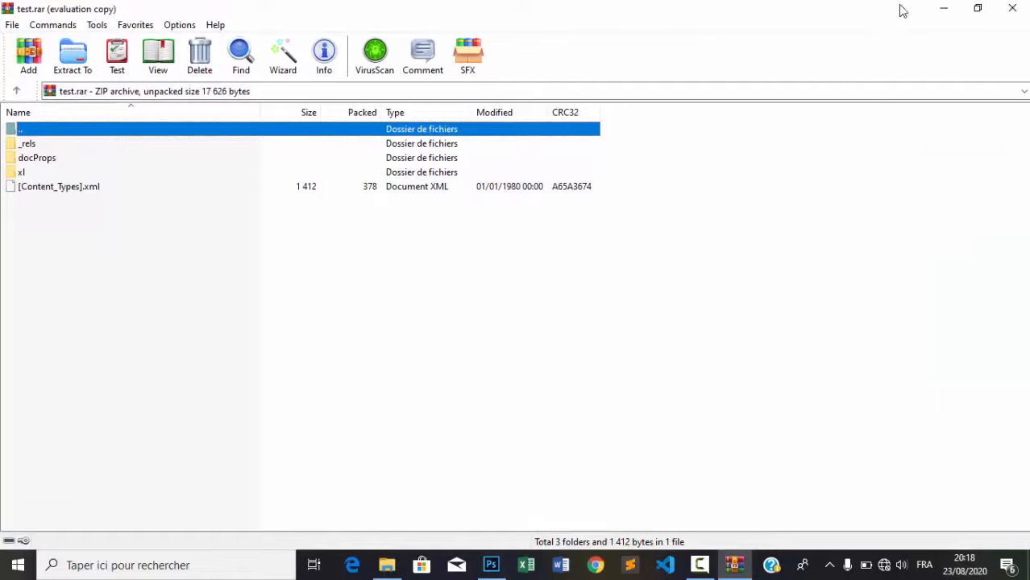
{"action": "left_click", "coordinate": [978, 8]}
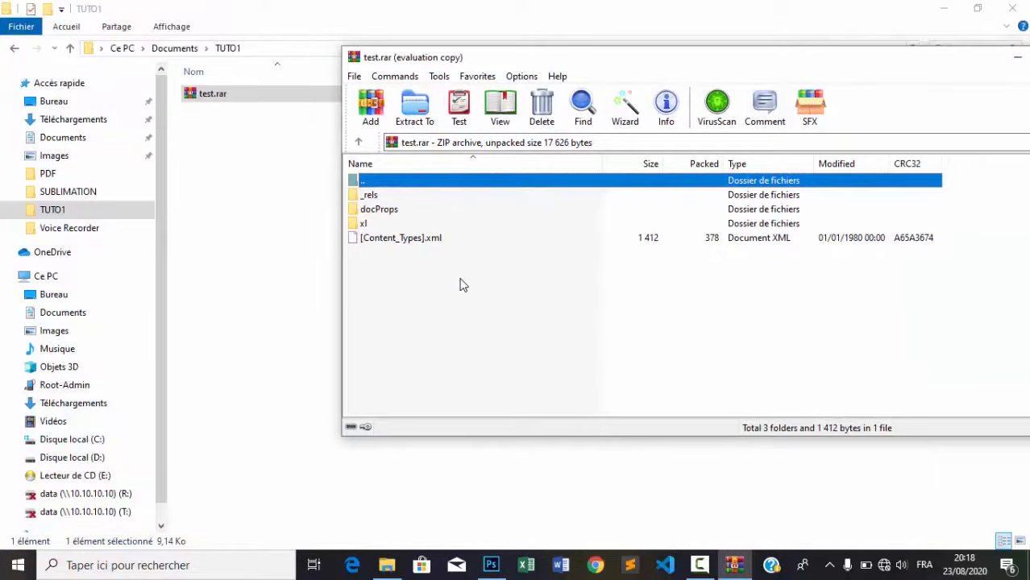
Browse into the archive's xl\worksheets folder to show sheet1.xml
{"action": "left_click", "coordinate": [355, 223]}
{"action": "double_click", "coordinate": [355, 224]}
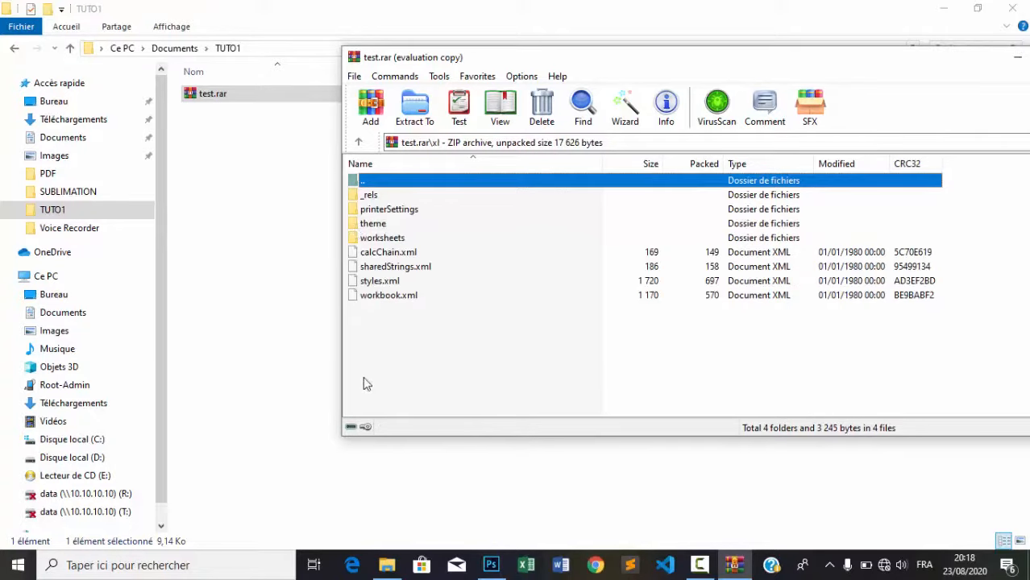
{"action": "double_click", "coordinate": [355, 238]}
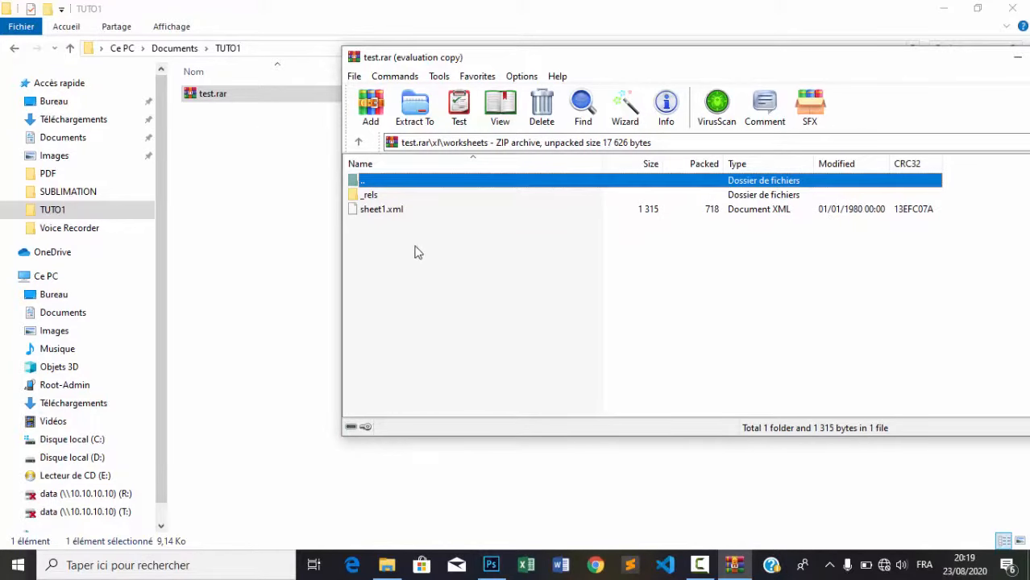
Drag sheet1.xml from WinRAR into the TUTO1 folder in Explorer
{"action": "left_click", "coordinate": [373, 211]}
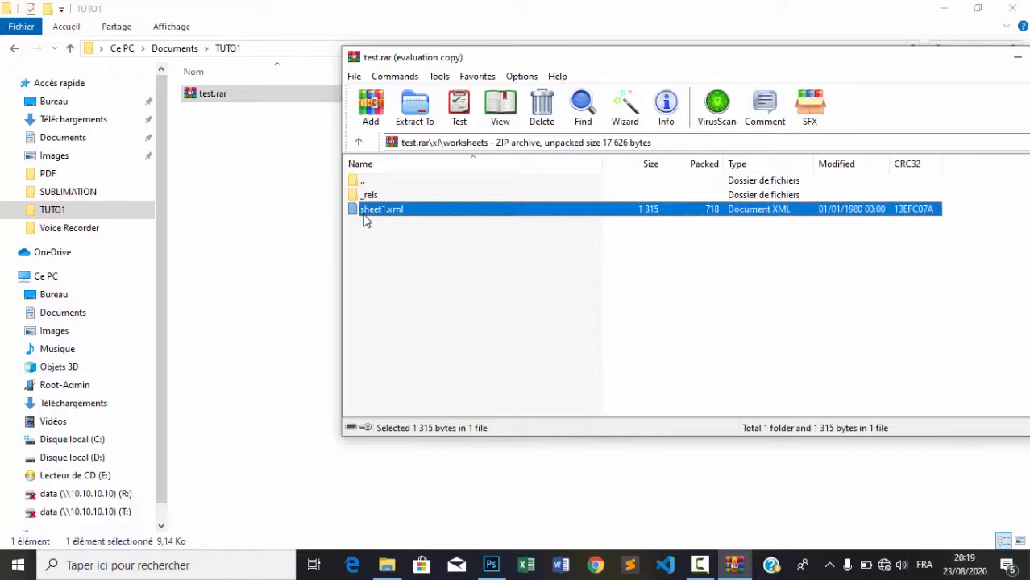
{"action": "left_click_drag", "start_coordinate": [359, 211], "coordinate": [218, 175]}
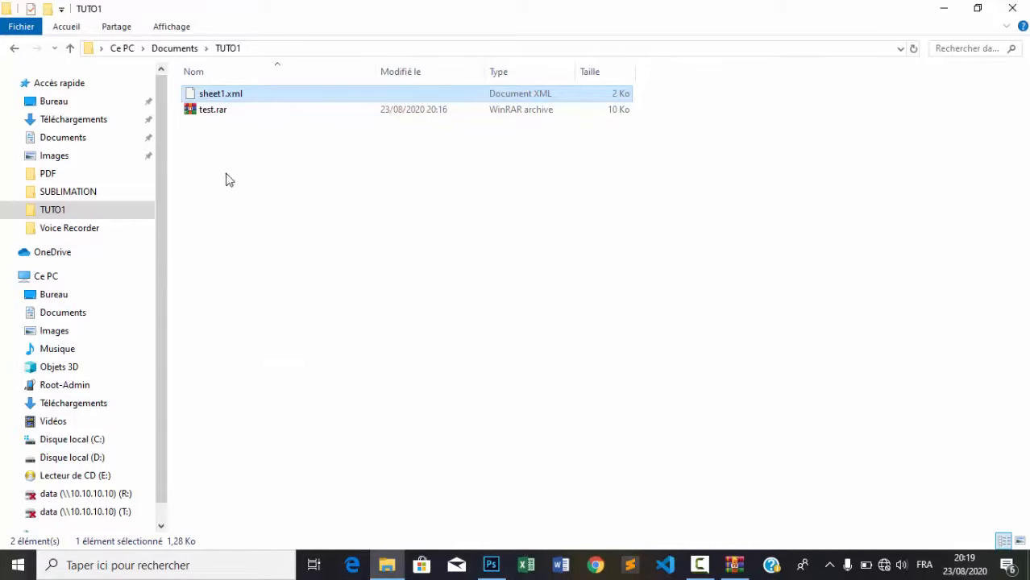
Open sheet1.xml with WordPad via Ouvrir avec and maximize the window
{"action": "right_click", "coordinate": [236, 98]}
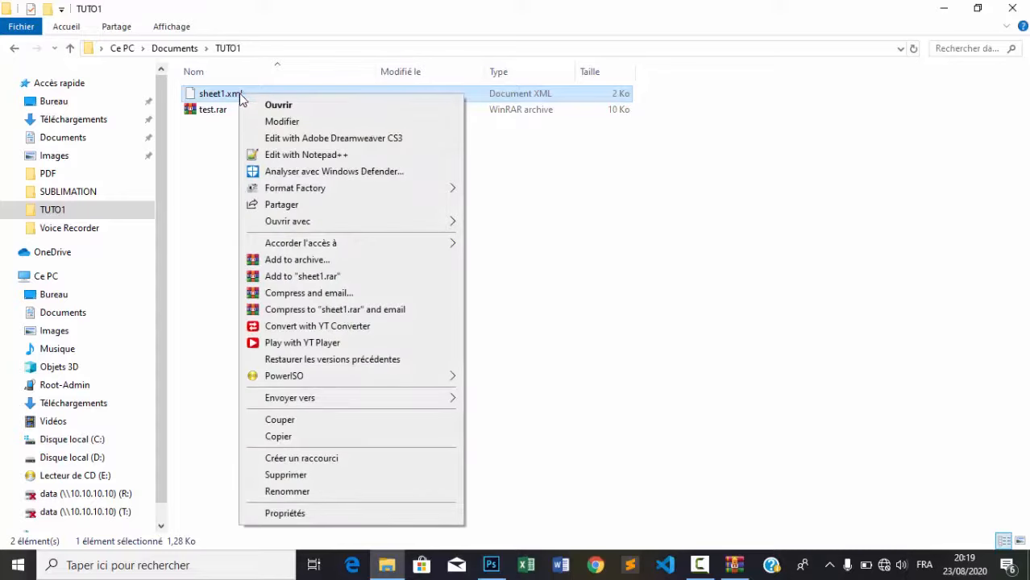
{"action": "mouse_move", "coordinate": [380, 226]}
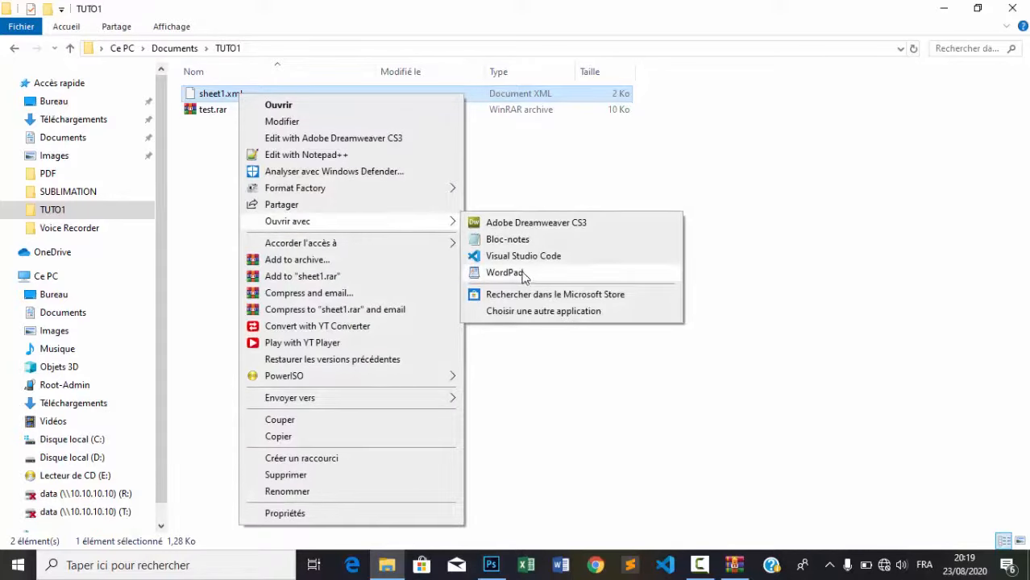
{"action": "left_click", "coordinate": [505, 273]}
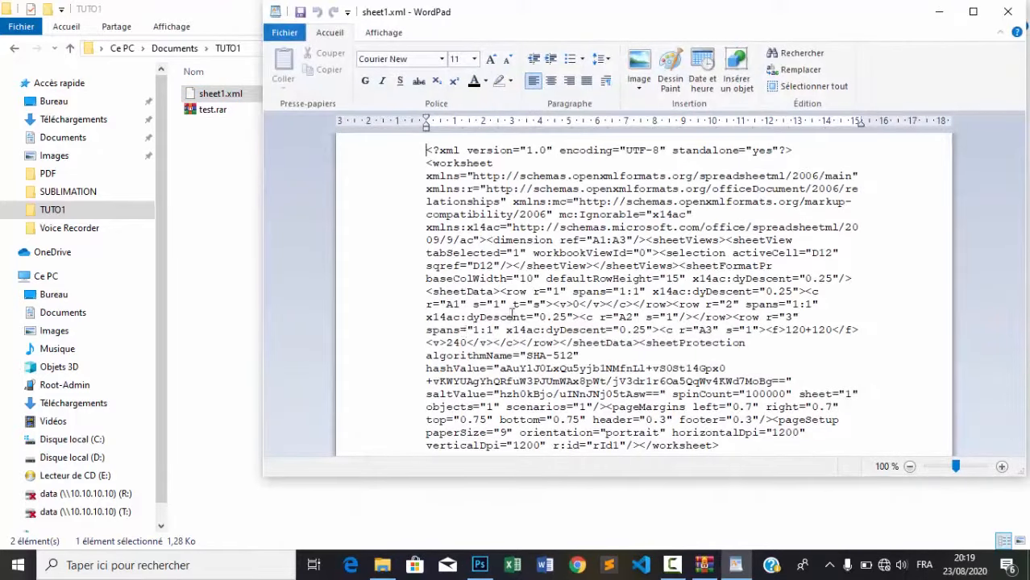
{"action": "left_click", "coordinate": [974, 12]}
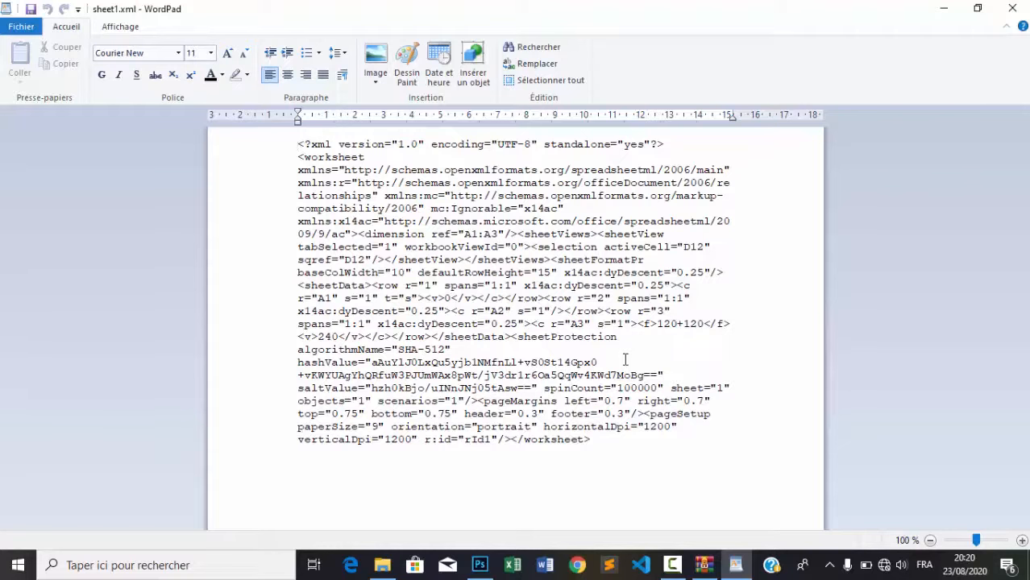
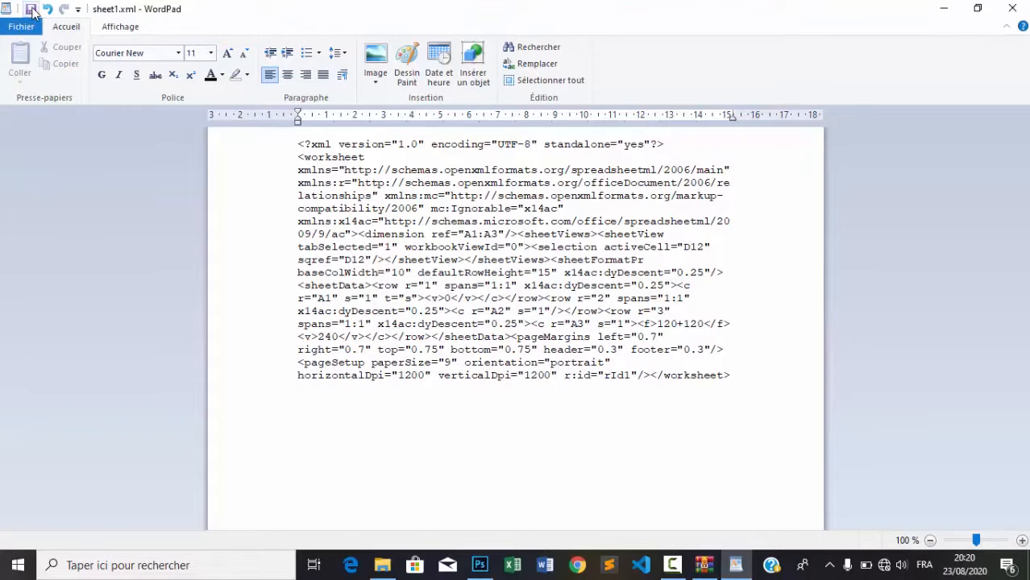
Save the edited sheet1.xml in WordPad
{"action": "left_click", "coordinate": [32, 11]}
Check the edited sheet1.xml code in Dreamweaver, then close Dreamweaver and the TUTO1 folder
{"action": "left_click", "coordinate": [1012, 7]}
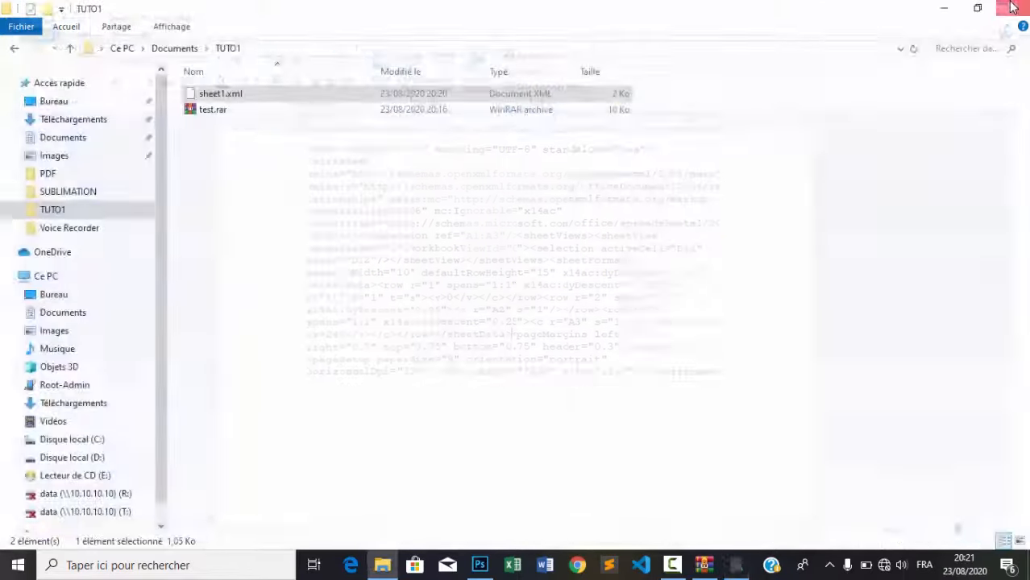
{"action": "left_click", "coordinate": [1012, 7]}
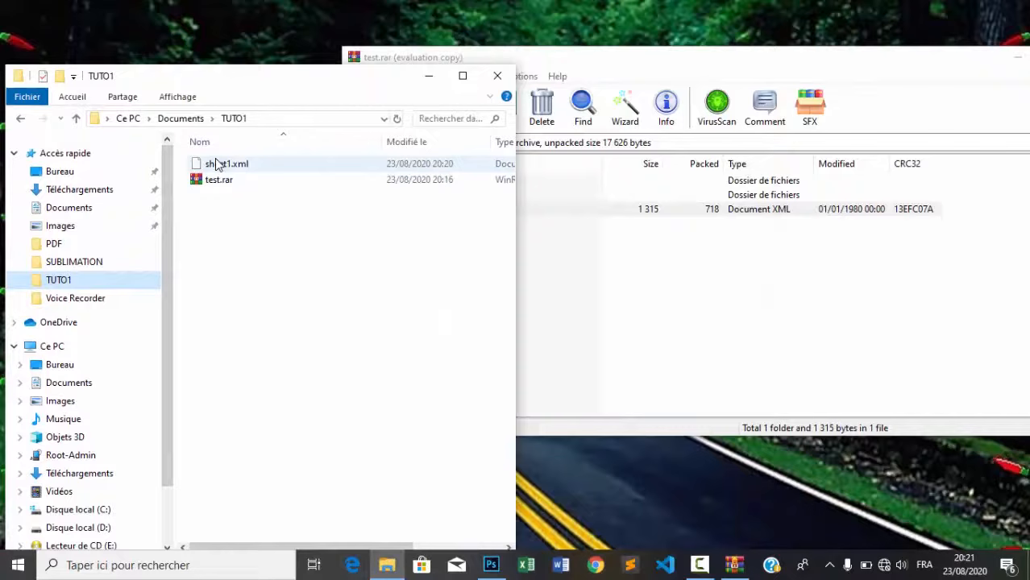
{"action": "left_click", "coordinate": [214, 163]}
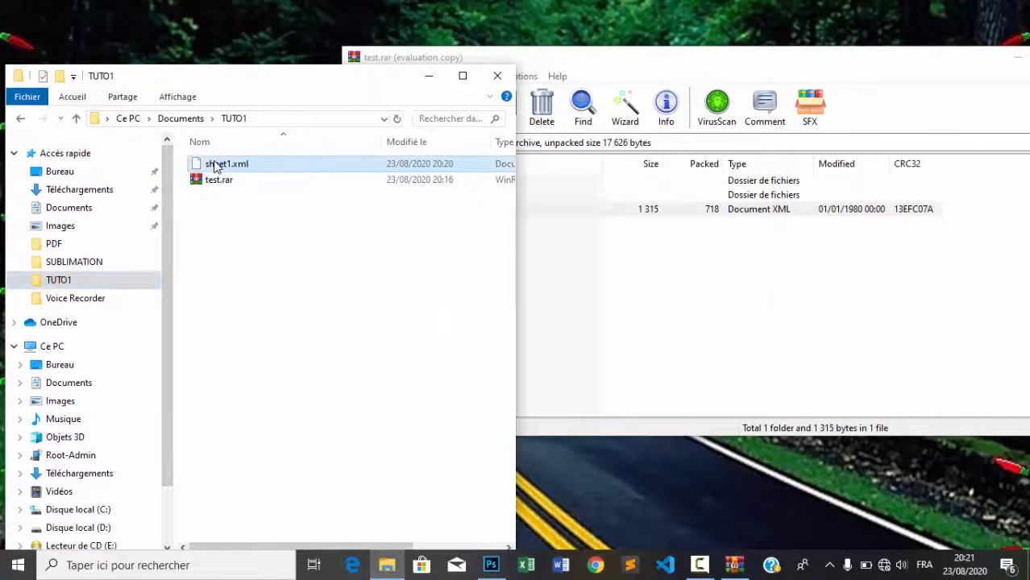
{"action": "left_click_drag", "start_coordinate": [214, 163], "coordinate": [652, 266]}
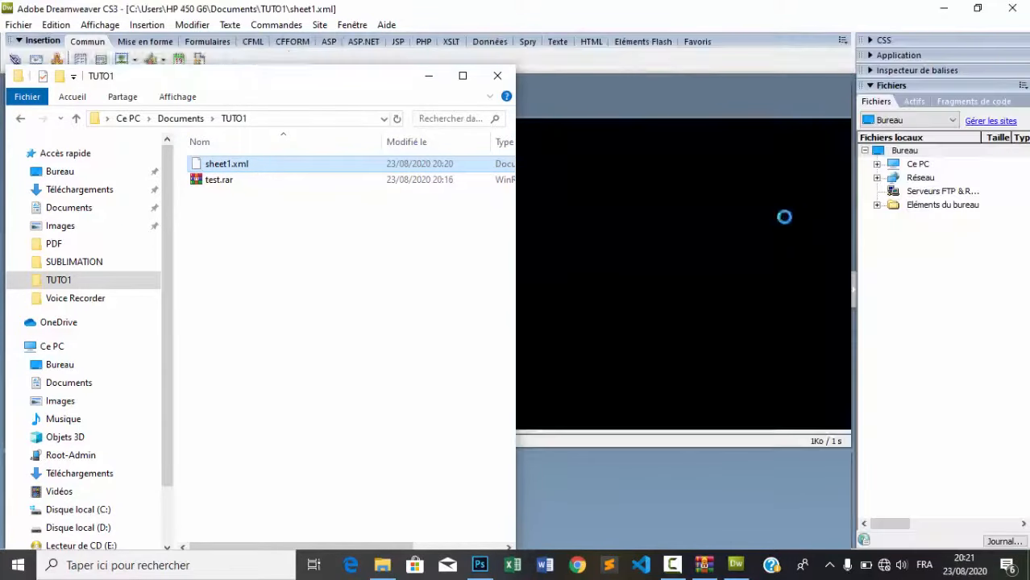
{"action": "left_click", "coordinate": [497, 76]}
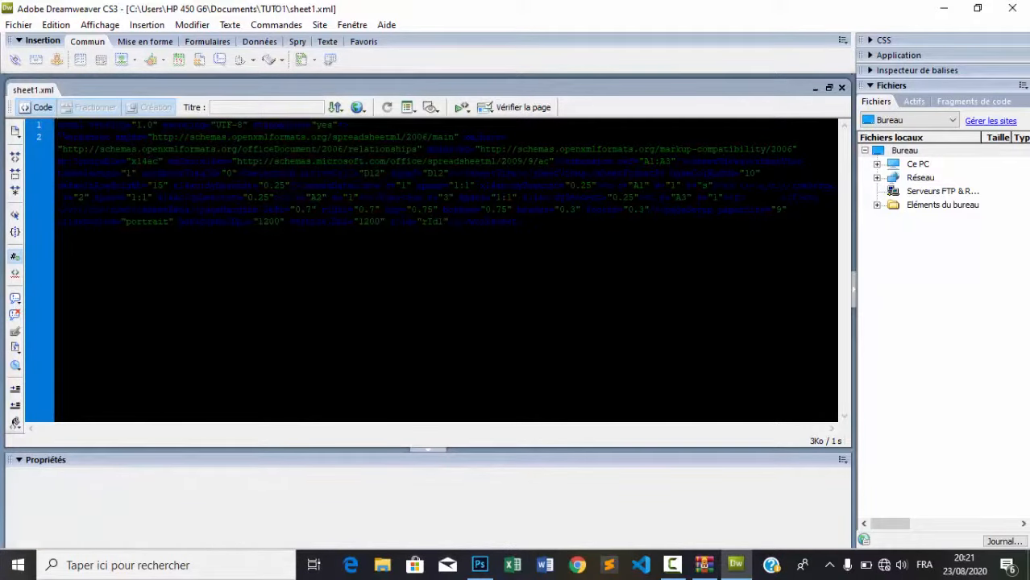
{"action": "left_click", "coordinate": [1007, 8]}
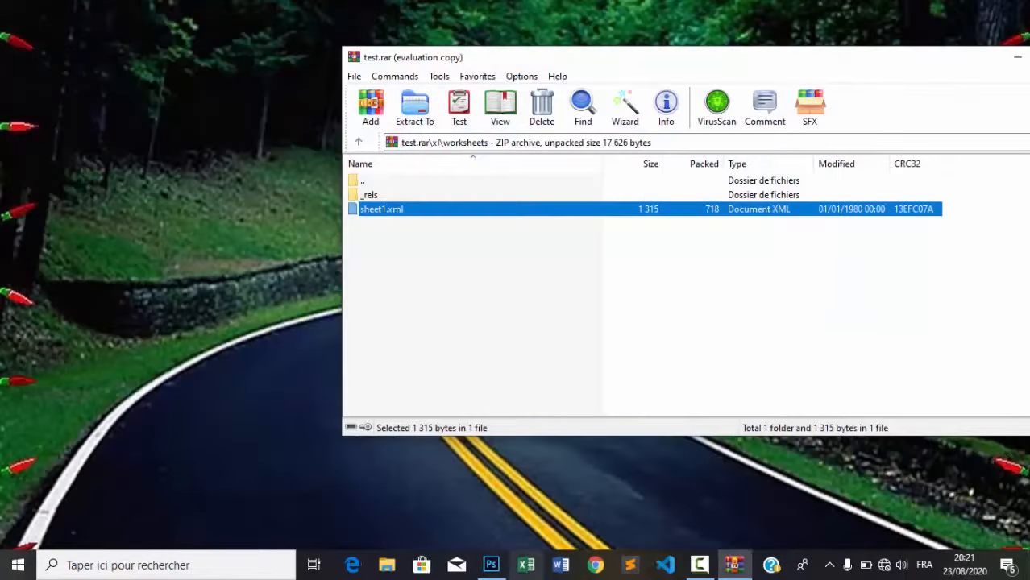
Replace sheet1.xml in test.rar's xl\worksheets with the edited TUTO1 copy, then close WinRAR
{"action": "left_click", "coordinate": [387, 567]}
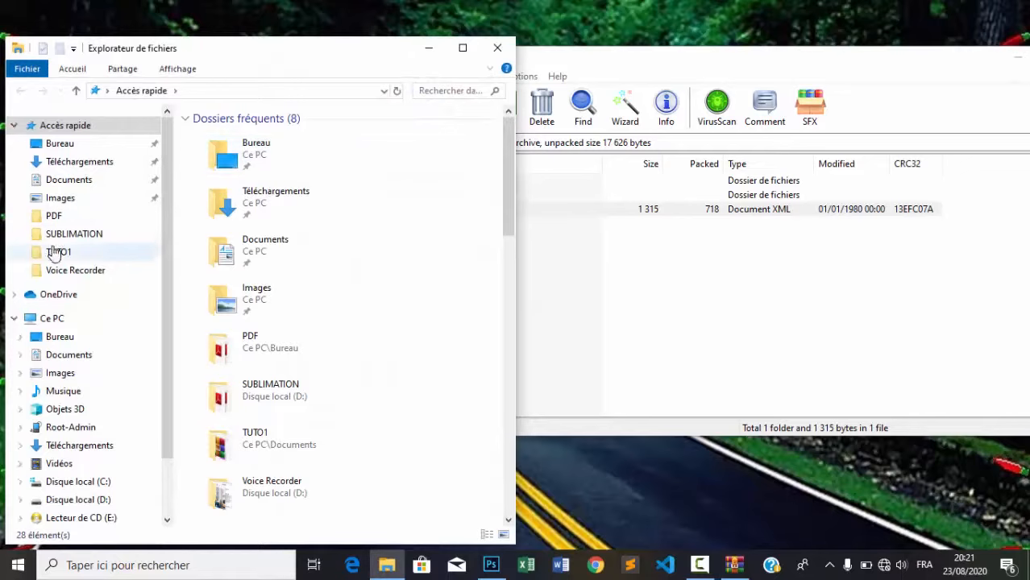
{"action": "left_click", "coordinate": [58, 252]}
{"action": "left_click_drag", "start_coordinate": [633, 60], "coordinate": [698, 61]}
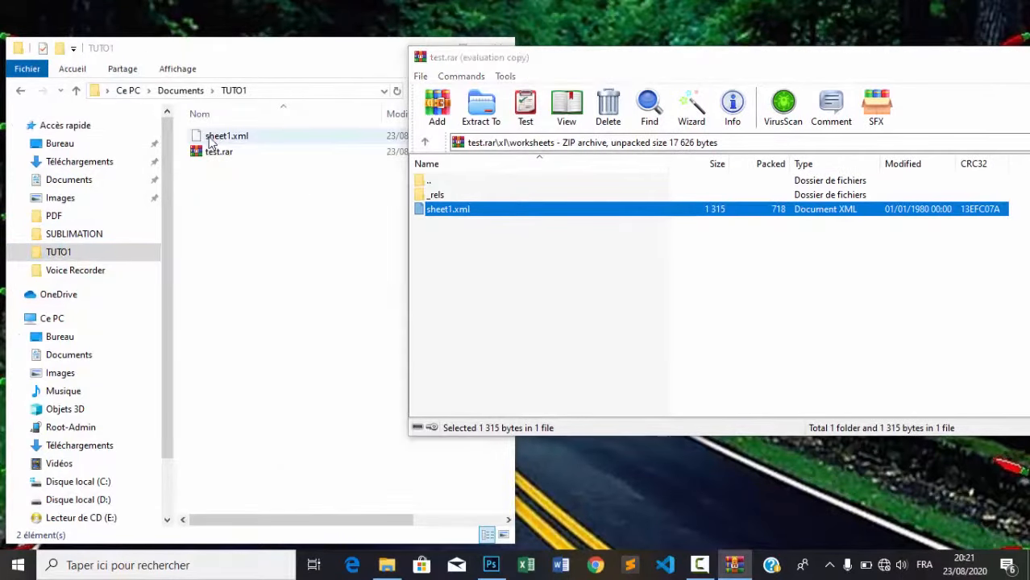
{"action": "left_click_drag", "start_coordinate": [211, 142], "coordinate": [475, 278]}
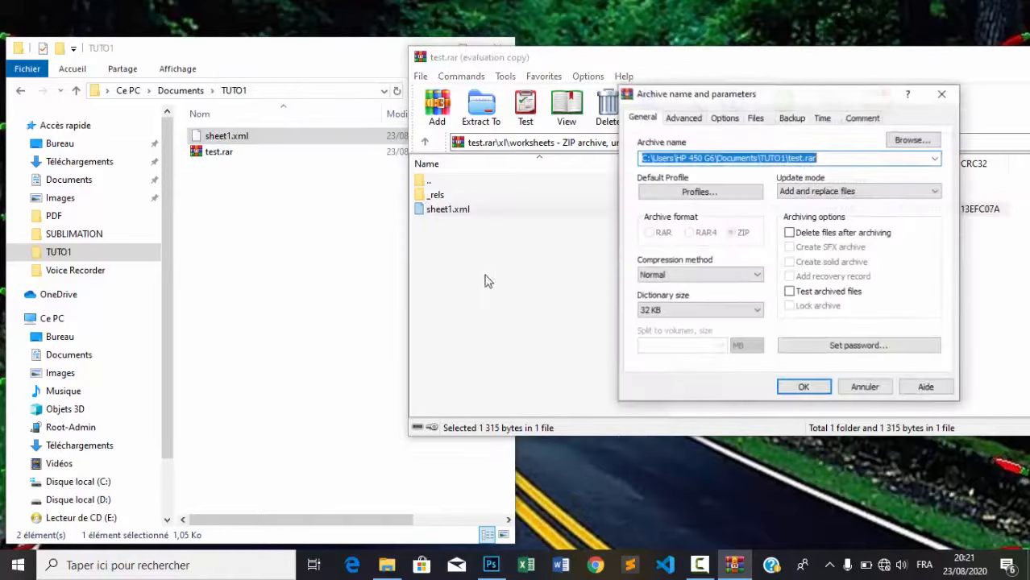
{"action": "left_click", "coordinate": [805, 388]}
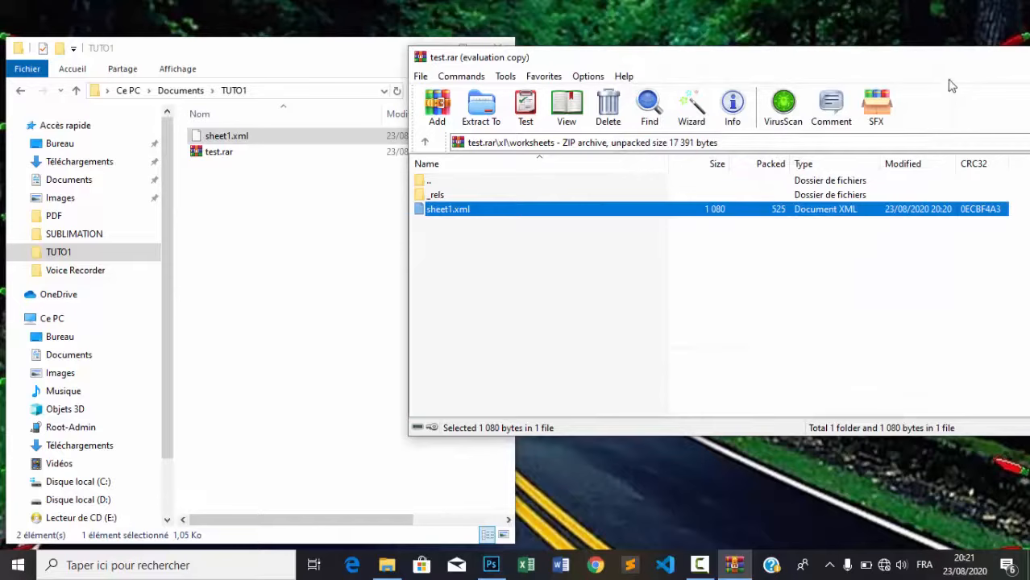
{"action": "left_click_drag", "start_coordinate": [941, 64], "coordinate": [783, 71]}
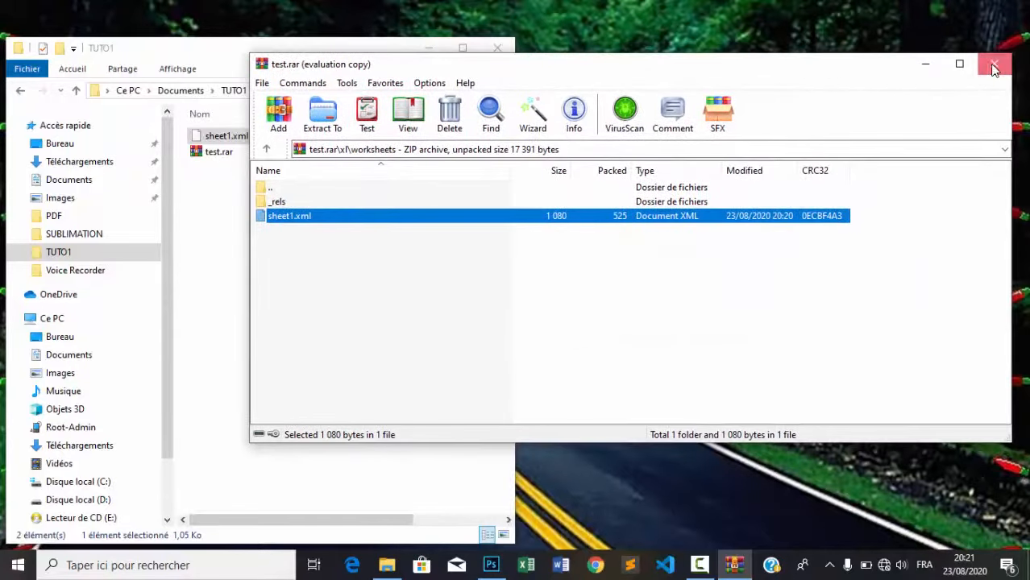
{"action": "left_click", "coordinate": [993, 67]}
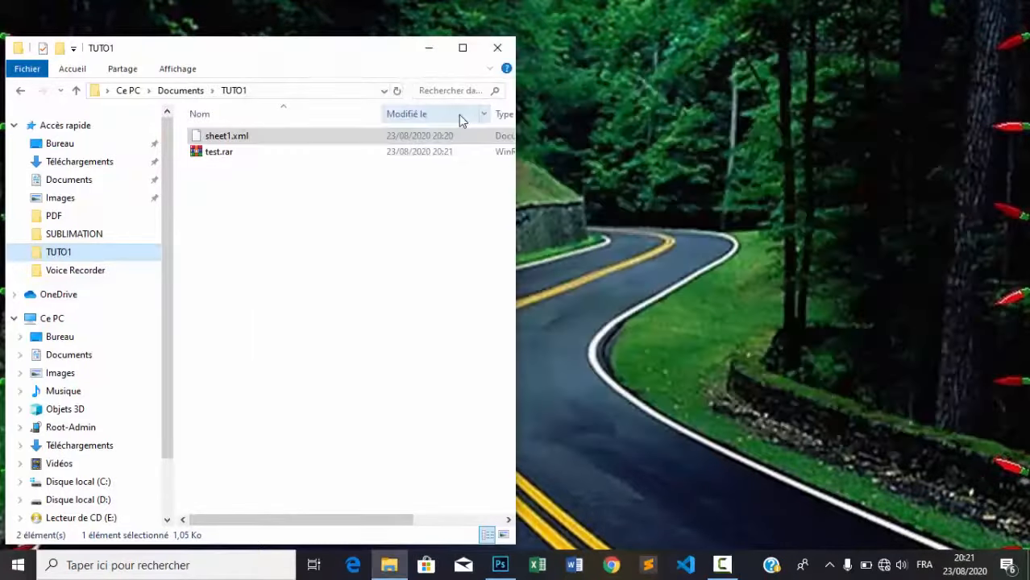
Delete the loose sheet1.xml and rename test.rar to test.xlsx, accepting the extension change
{"action": "left_click", "coordinate": [250, 145]}
{"action": "key", "text": "Delete"}
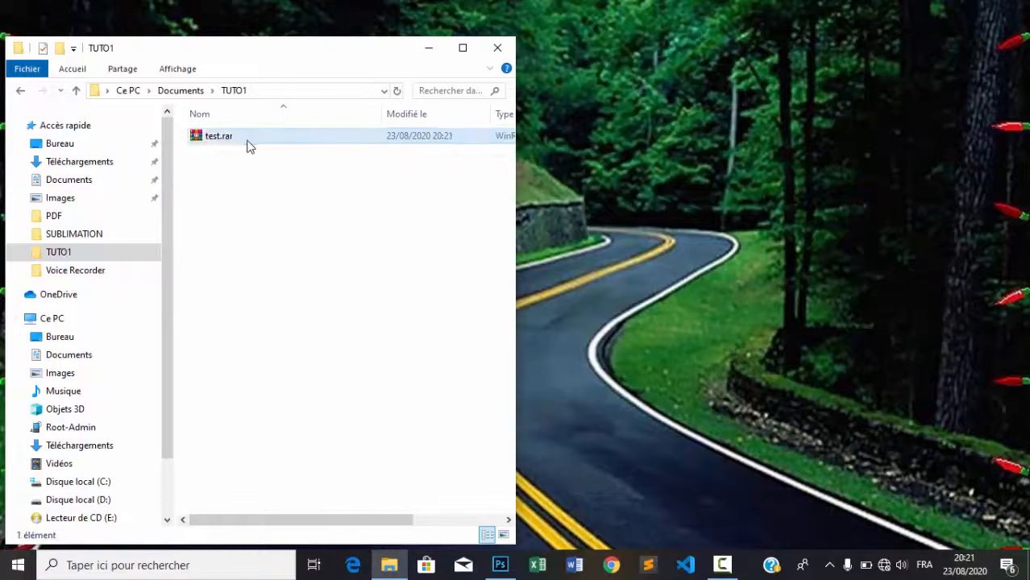
{"action": "type", "text": "x"}
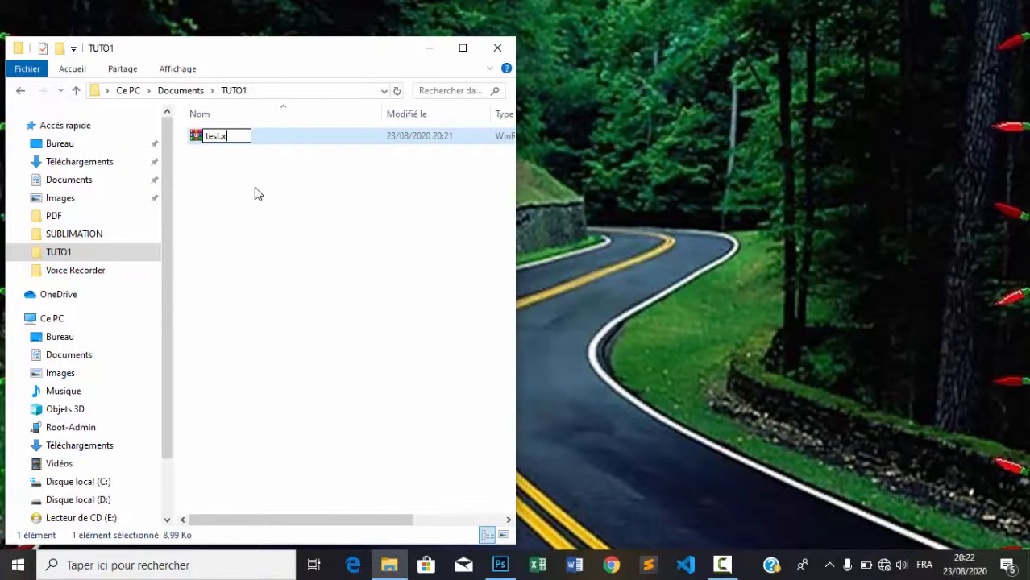
{"action": "key", "text": "BackSpace"}
{"action": "type", "text": "xl"}
{"action": "type", "text": "xs"}
{"action": "key", "text": "BackSpace"}
{"action": "key", "text": "BackSpace"}
{"action": "type", "text": "sx"}
{"action": "key", "text": "Return"}
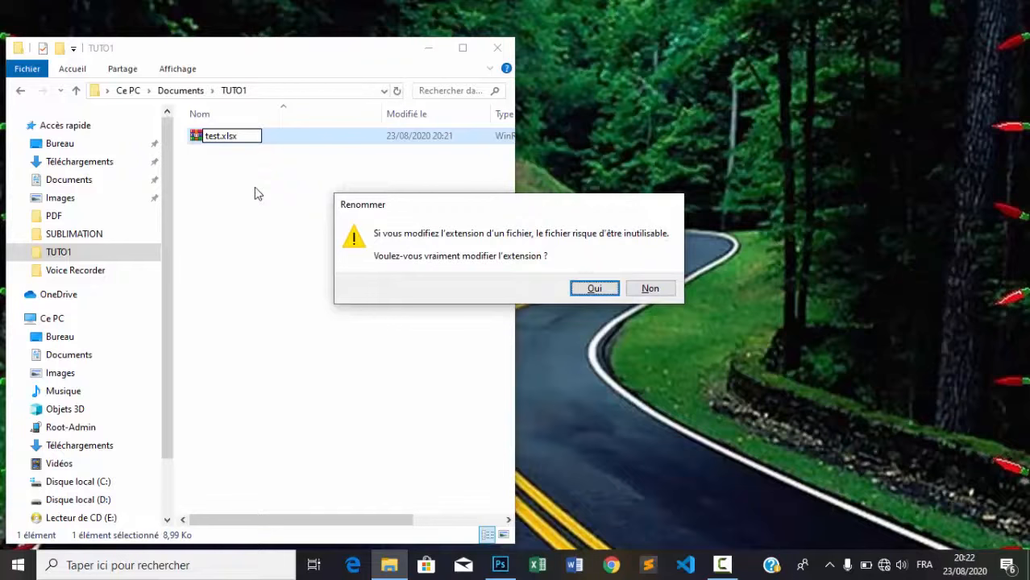
{"action": "key", "text": "Return"}
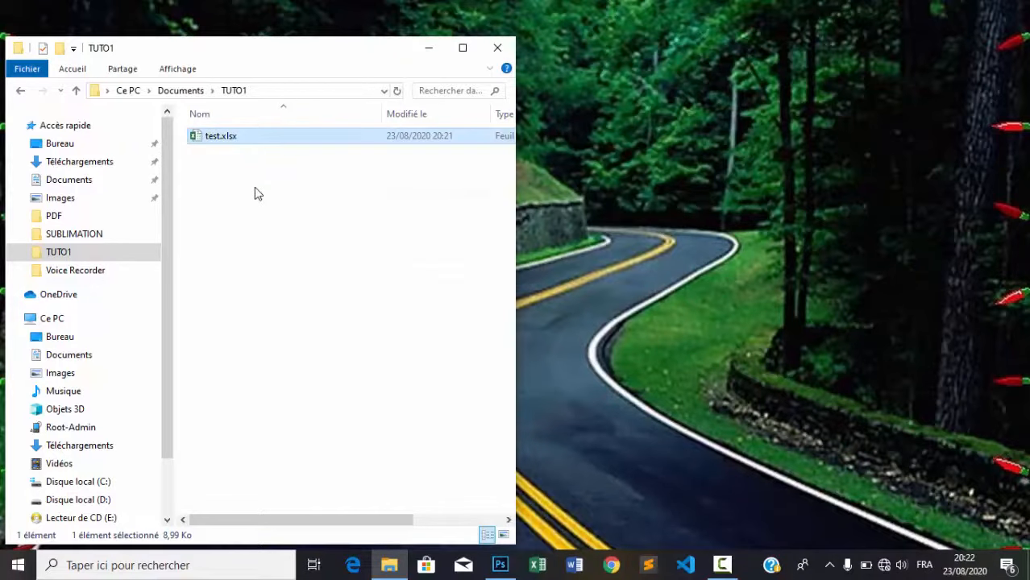
Open test.xlsx in Excel and check the Feuil1 tab options to confirm it's unprotected
{"action": "double_click", "coordinate": [199, 143]}
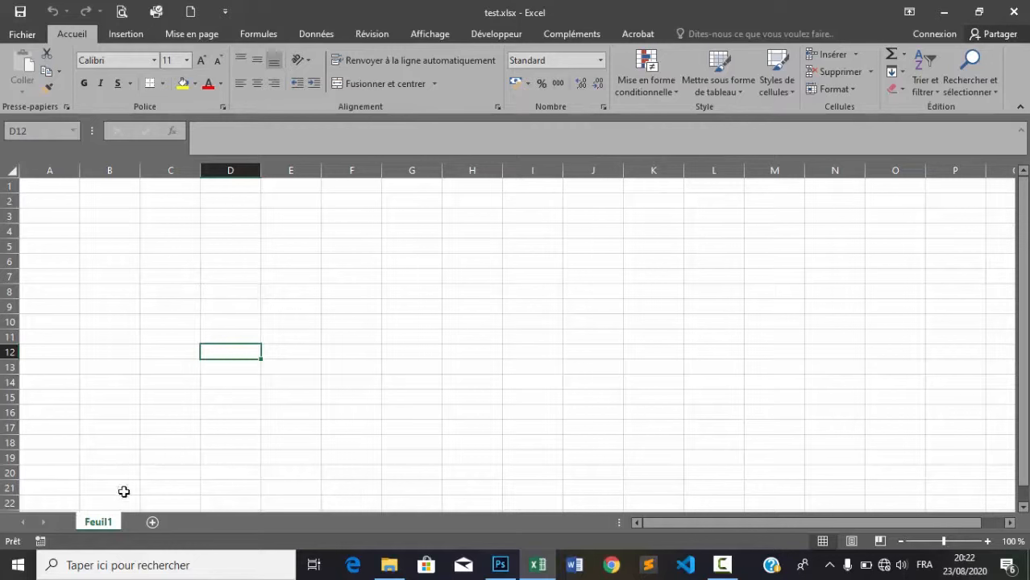
{"action": "right_click", "coordinate": [93, 528]}
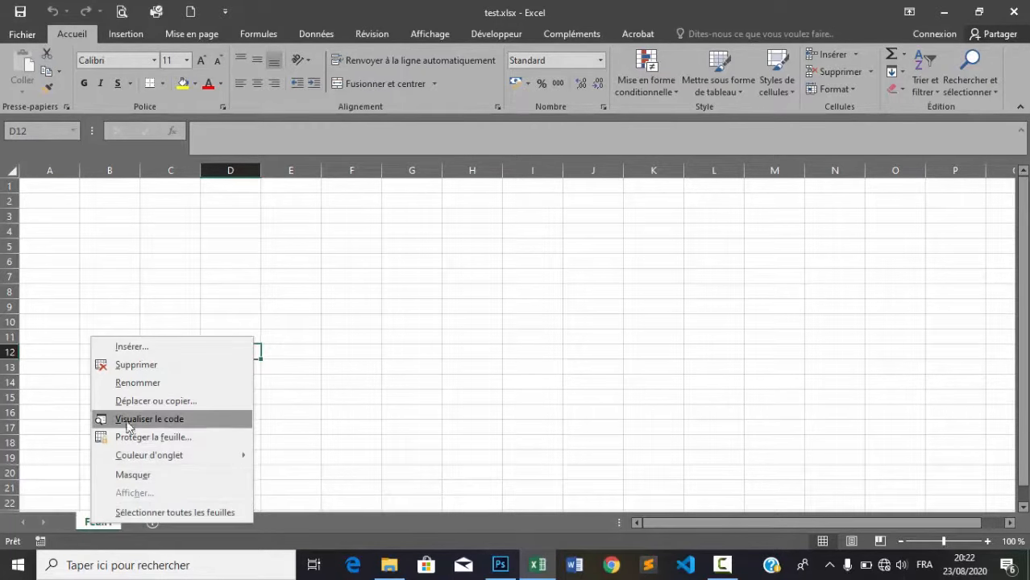
{"action": "left_click", "coordinate": [289, 336]}
Enter fgfdfd in E13, vvdd in F7 and cbc in G10
{"action": "left_click", "coordinate": [310, 369]}
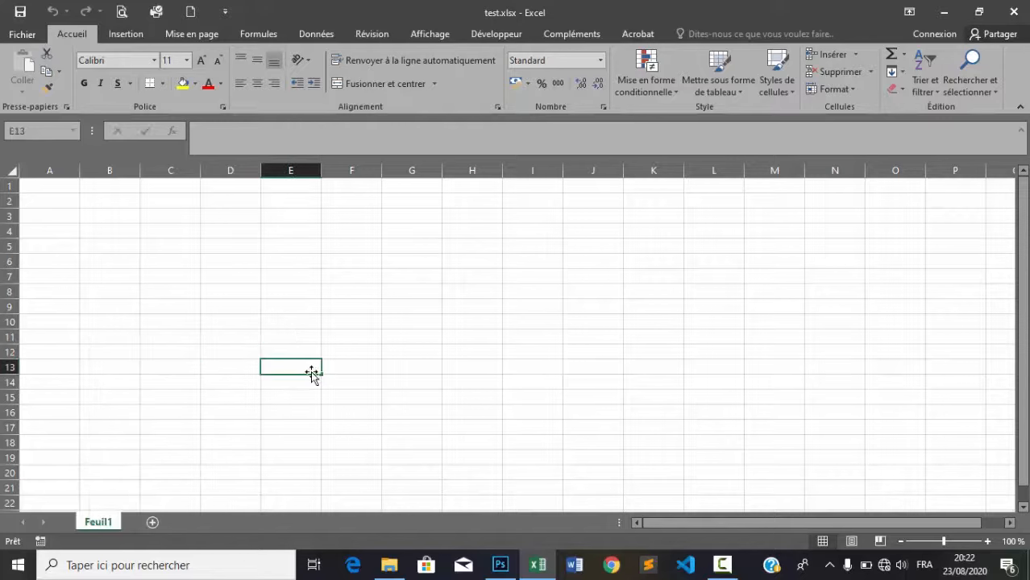
{"action": "type", "text": "fgfdfd"}
{"action": "left_click", "coordinate": [365, 367]}
{"action": "left_click", "coordinate": [334, 278]}
{"action": "type", "text": "vv"}
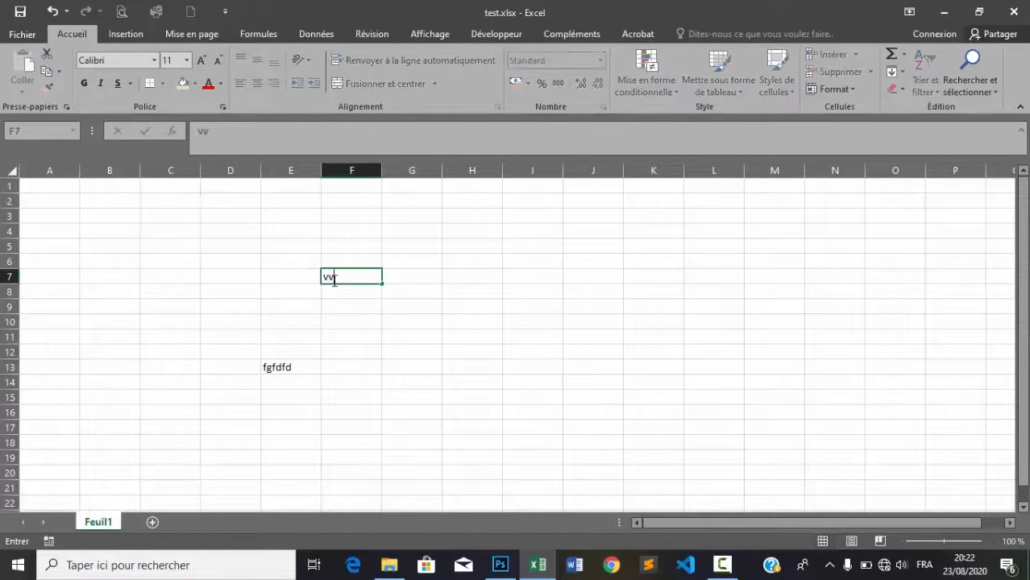
{"action": "type", "text": "dd"}
{"action": "left_click", "coordinate": [428, 316]}
{"action": "type", "text": "cbc"}
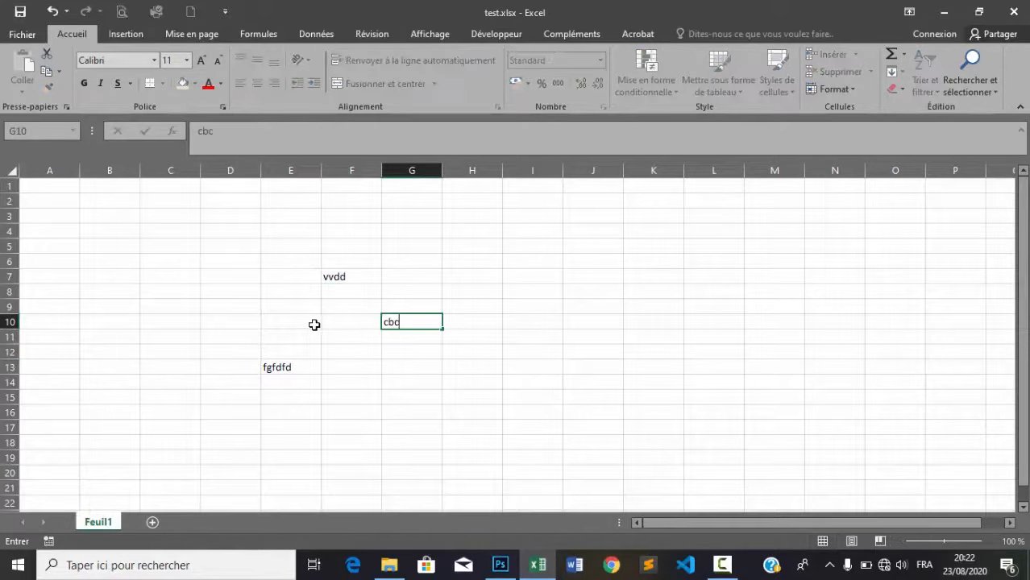
{"action": "left_click", "coordinate": [225, 326]}
{"action": "left_click", "coordinate": [328, 321]}
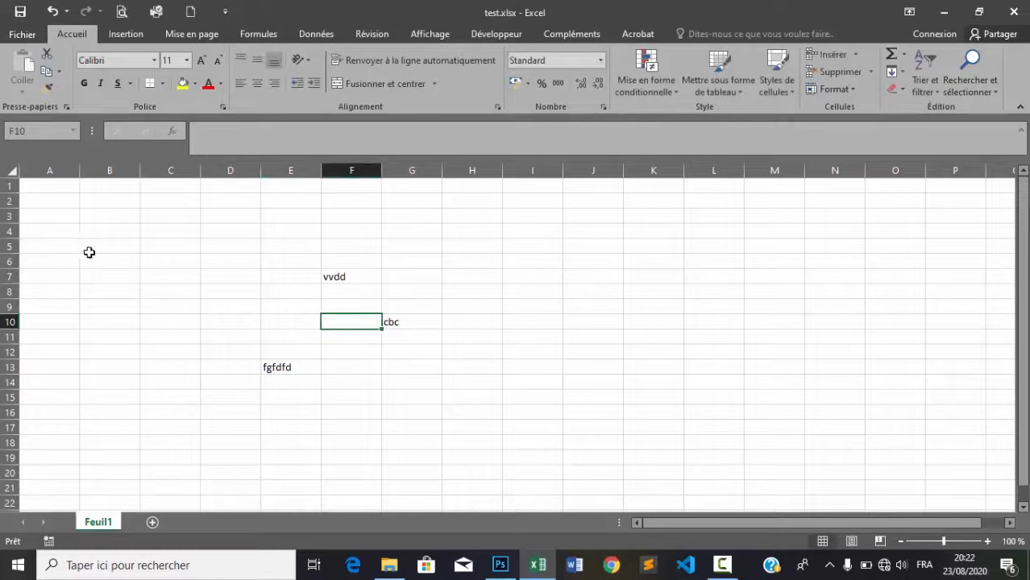
Format A1:A3 with yellow fill and black, bold text enlarged to size 18
{"action": "left_click_drag", "start_coordinate": [43, 190], "coordinate": [44, 216]}
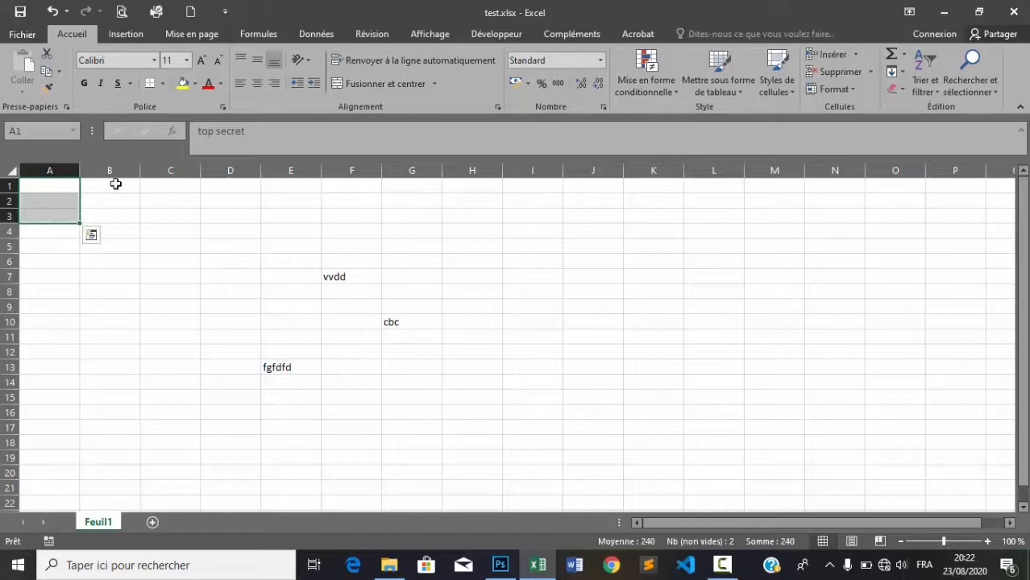
{"action": "left_click", "coordinate": [183, 83]}
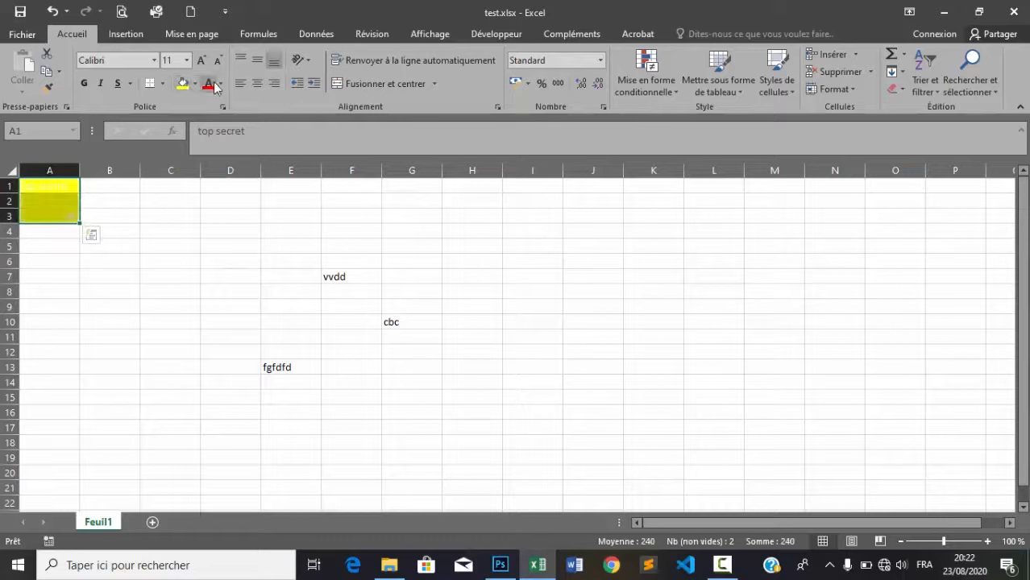
{"action": "left_click", "coordinate": [220, 84]}
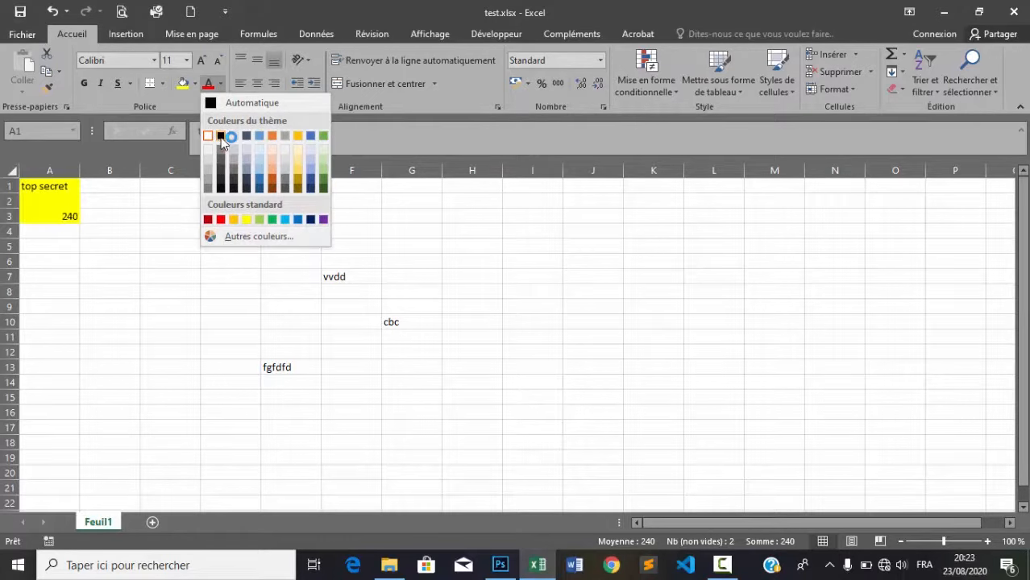
{"action": "left_click", "coordinate": [221, 136]}
{"action": "left_click", "coordinate": [202, 61]}
{"action": "left_click", "coordinate": [202, 62]}
{"action": "left_click", "coordinate": [202, 61]}
{"action": "left_click", "coordinate": [202, 61]}
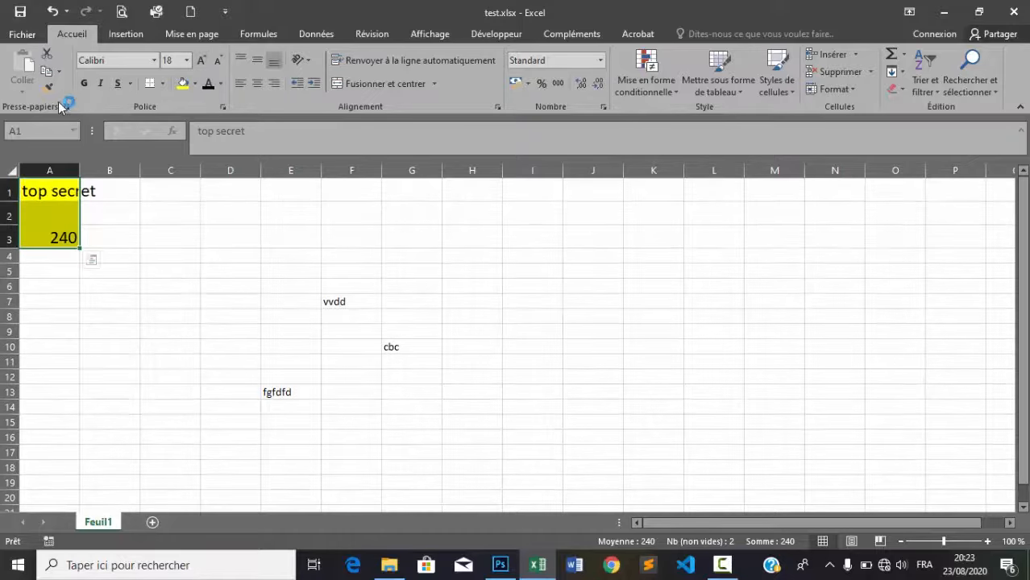
{"action": "left_click", "coordinate": [83, 83]}
{"action": "left_click", "coordinate": [175, 302]}
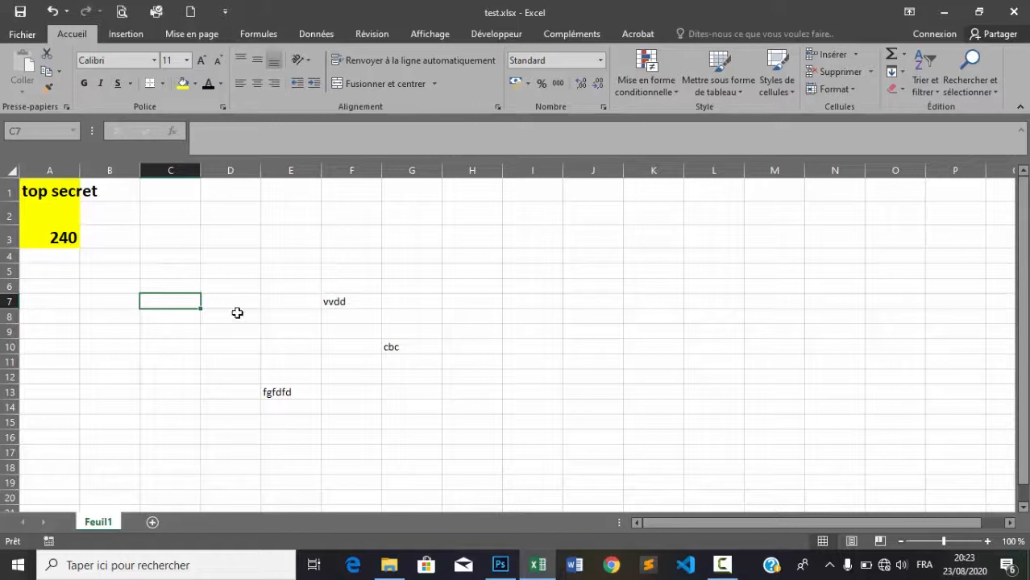
Widen column A to fit the text, then close Excel without saving
{"action": "left_click_drag", "start_coordinate": [80, 167], "coordinate": [113, 167]}
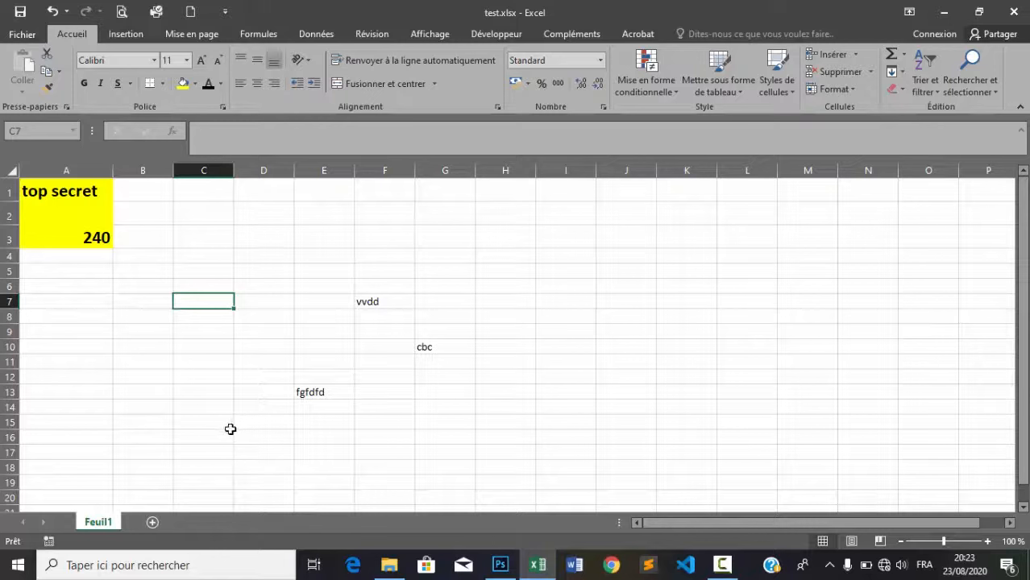
{"action": "left_click", "coordinate": [1013, 15]}
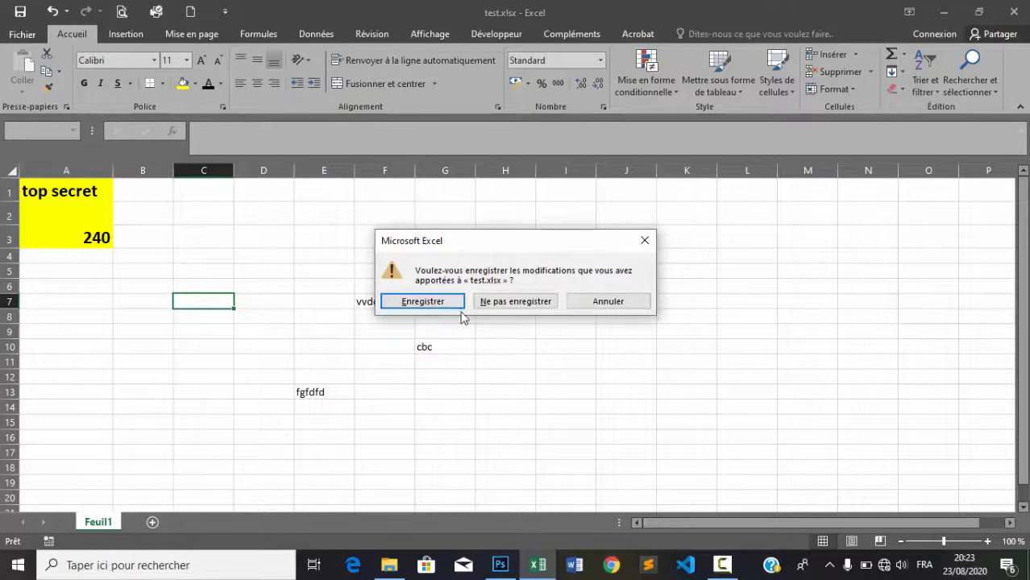
{"action": "left_click", "coordinate": [515, 301]}
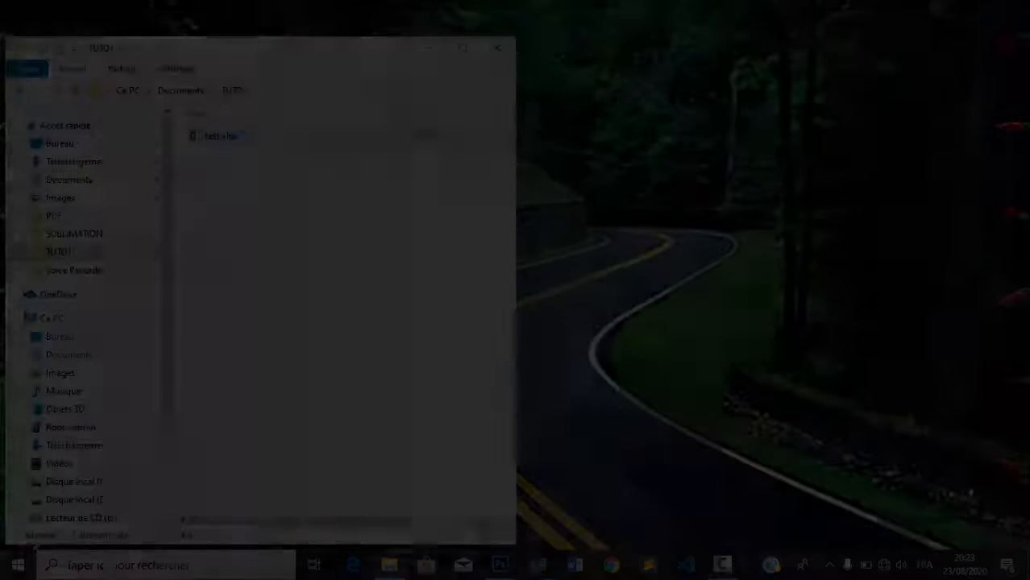